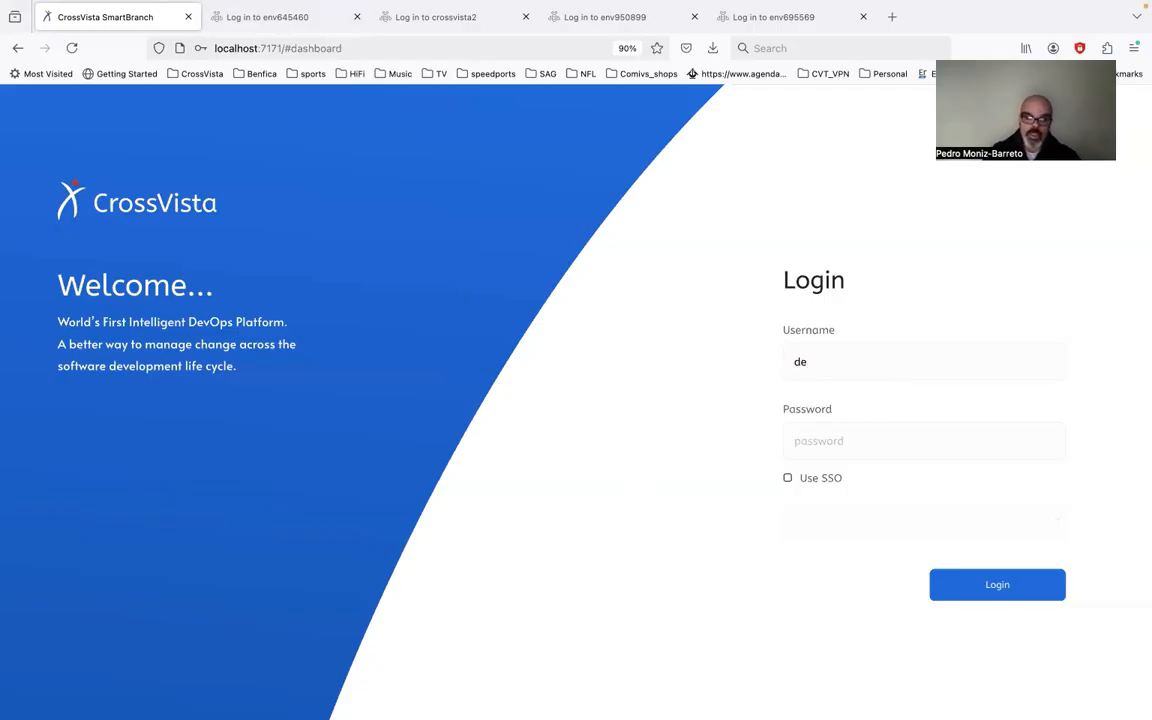
Step: Log in with the account credentials to reach the dashboard showing webmIO_CICDPipe
{"action": "key", "text": "Tab"}
{"action": "type", "text": "demo"}
{"action": "key", "text": "Return"}
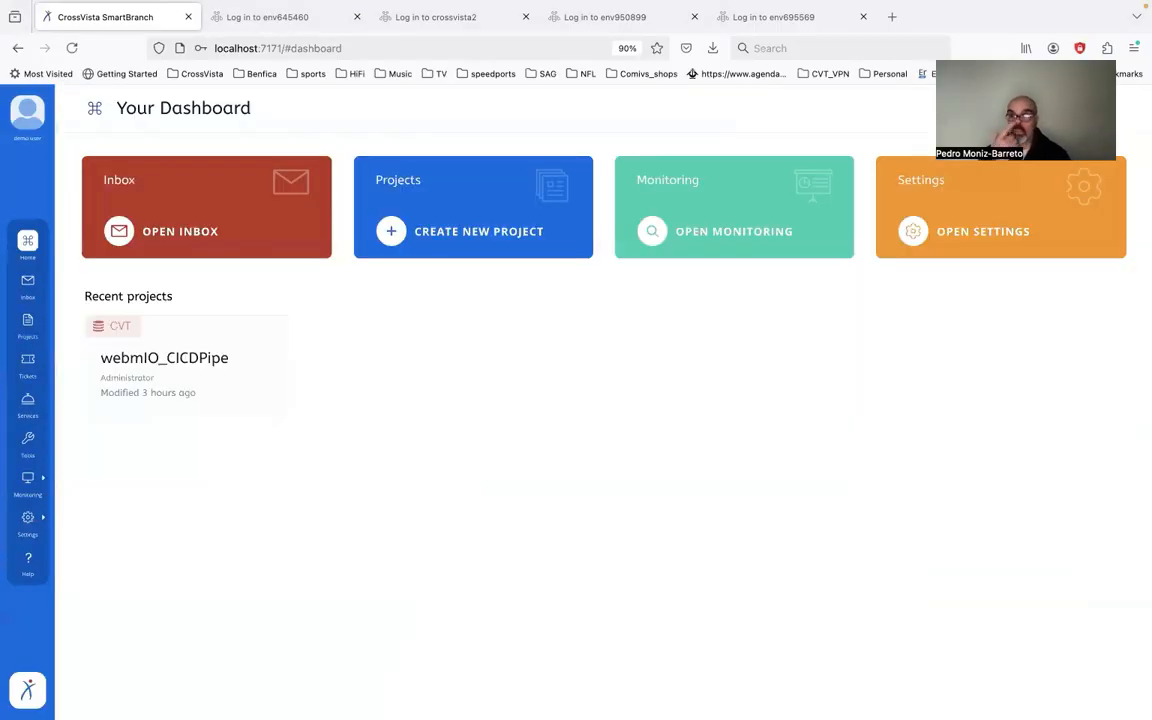
Step: Open webmIO_CICDPipe and review its Head components and its branch graph with SIT and CentralDev
{"action": "left_click", "coordinate": [185, 362]}
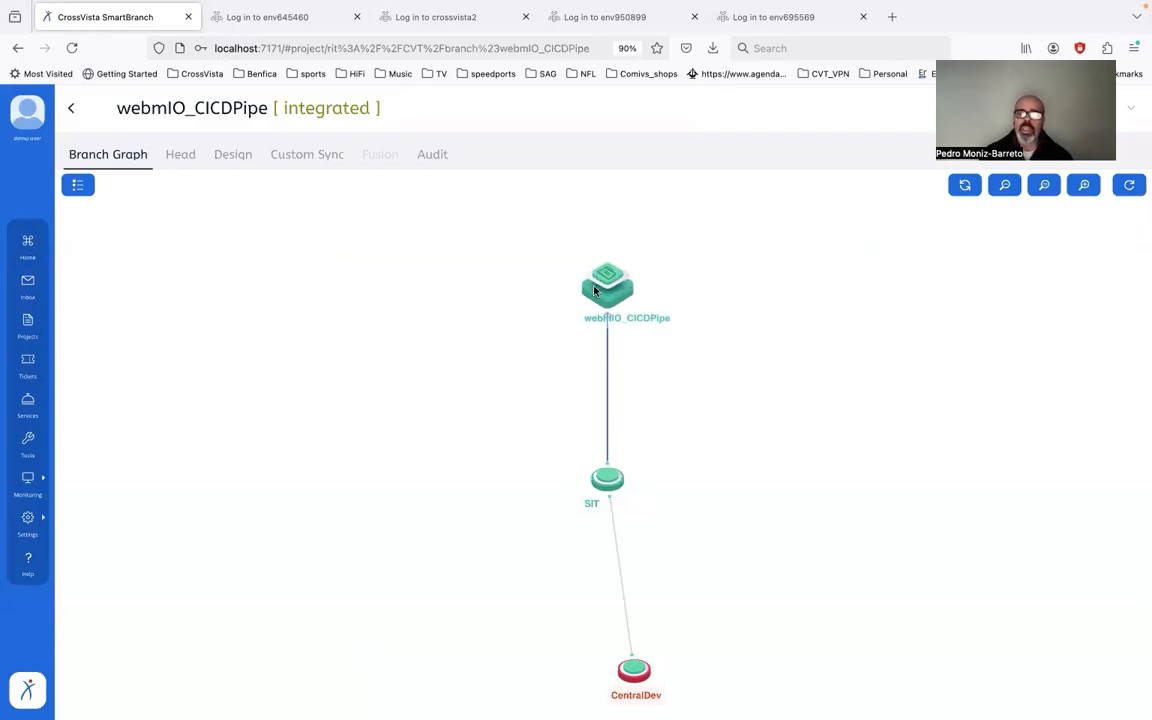
{"action": "left_click", "coordinate": [606, 289]}
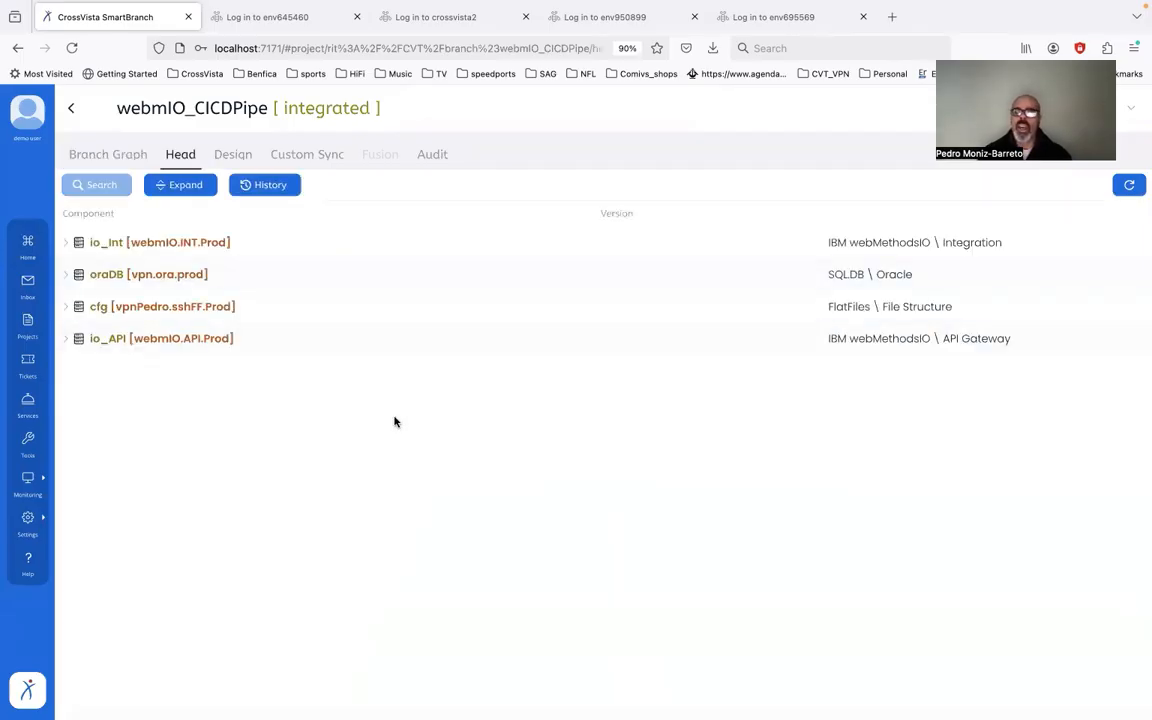
{"action": "left_click", "coordinate": [120, 156]}
{"action": "mouse_move", "coordinate": [603, 285]}
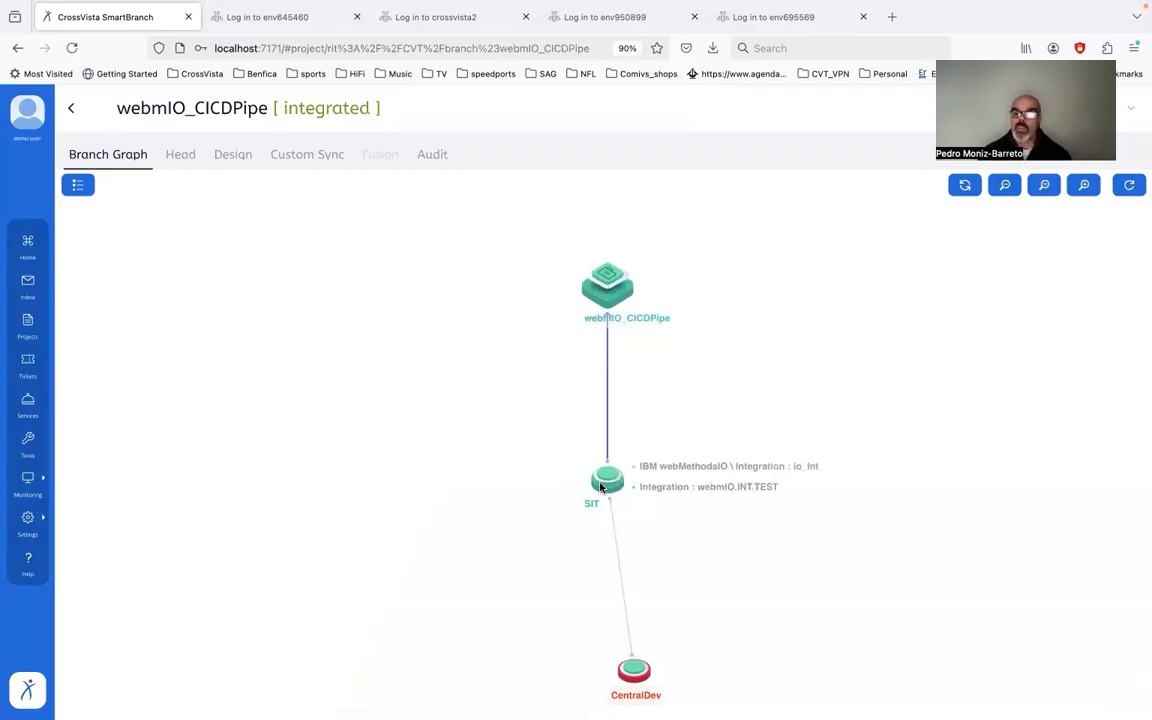
Step: Expand the io_Int, io_API, Workflows and FlowServices entries in the Head component list
{"action": "left_click", "coordinate": [601, 286]}
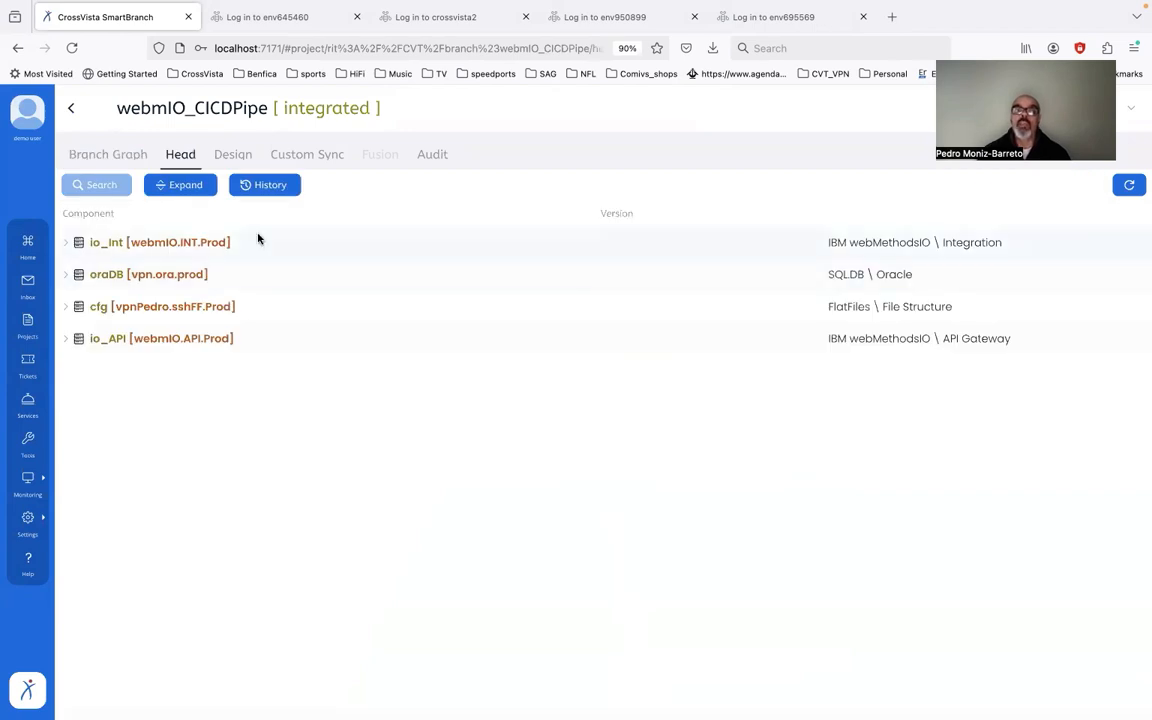
{"action": "left_click", "coordinate": [68, 243]}
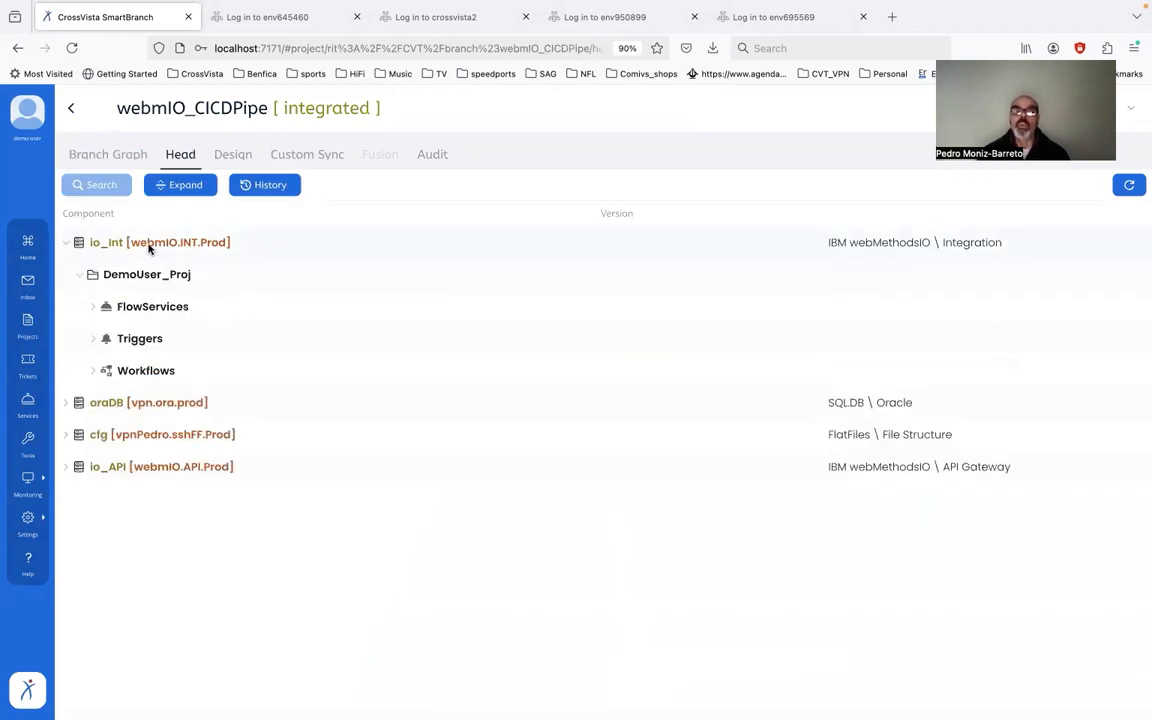
{"action": "left_click", "coordinate": [65, 467]}
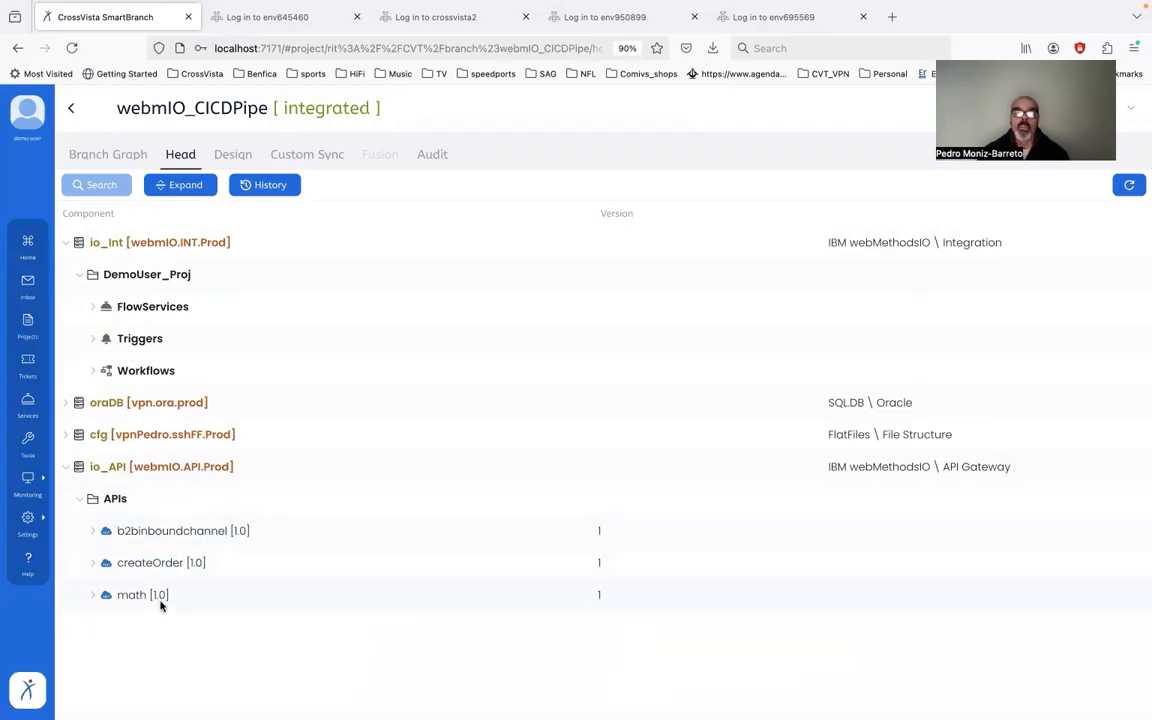
{"action": "left_click", "coordinate": [90, 373]}
{"action": "left_click", "coordinate": [94, 307]}
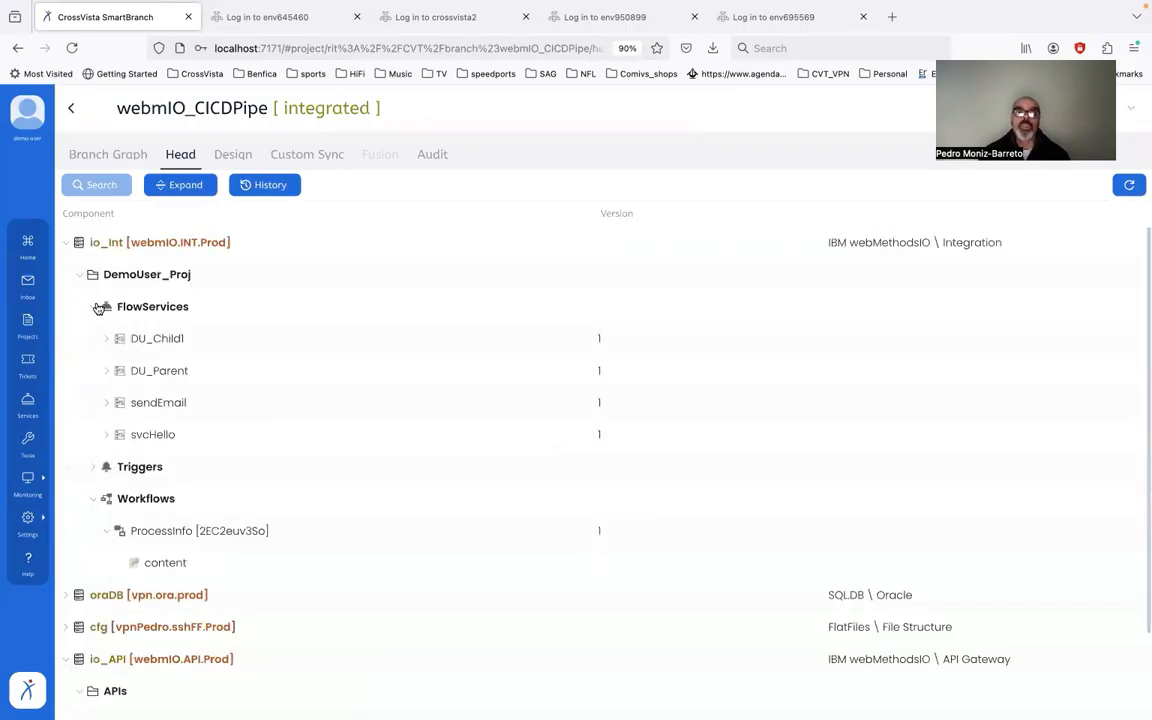
Step: Expand the oraDB and cfg folders, then go back to the dashboard
{"action": "left_click", "coordinate": [65, 594]}
{"action": "scroll", "coordinate": [209, 594], "scroll_direction": "down", "scroll_amount": 3}
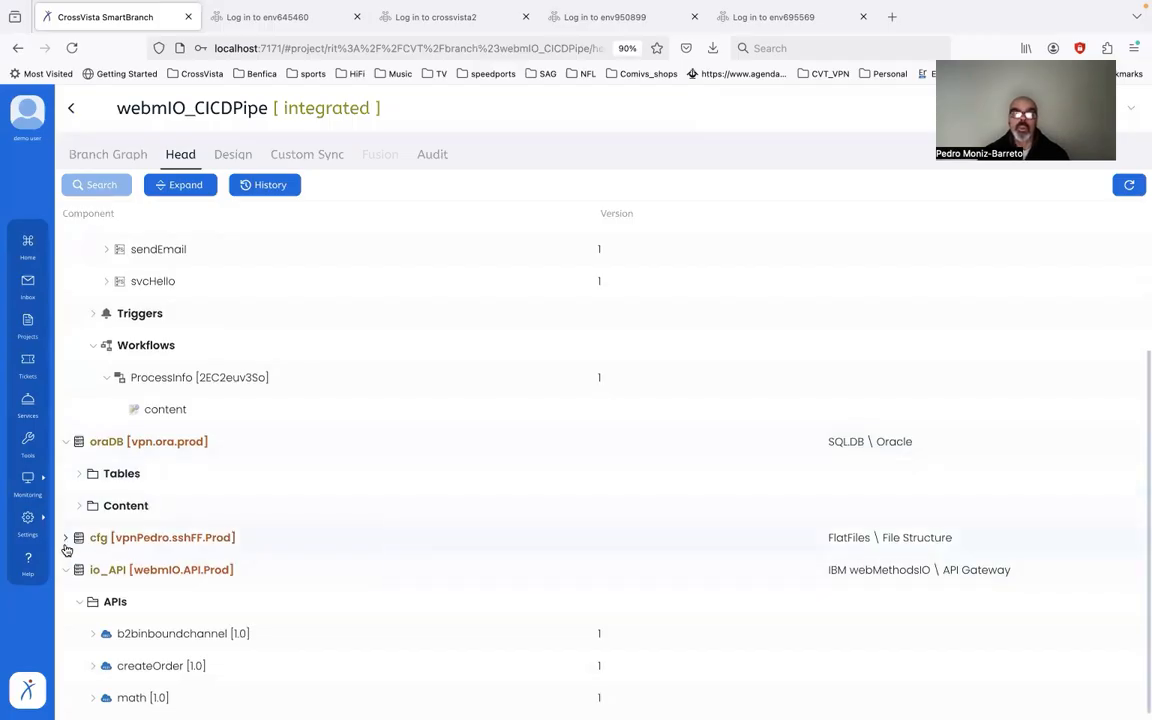
{"action": "left_click", "coordinate": [66, 539]}
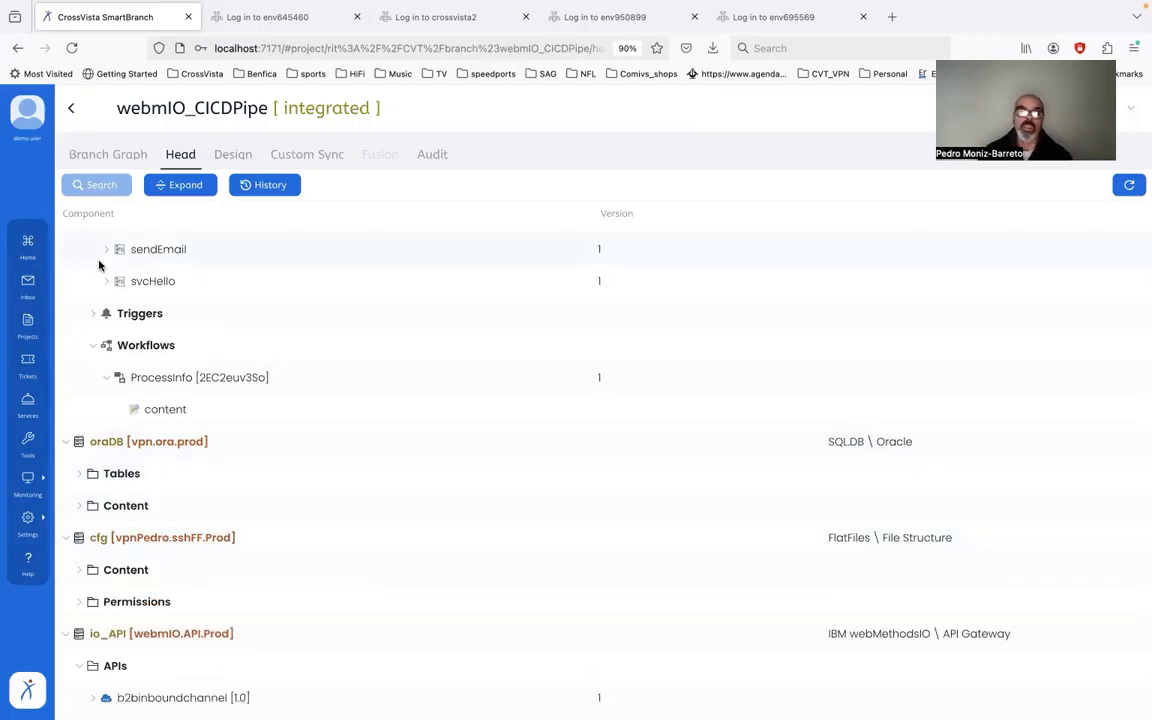
{"action": "left_click", "coordinate": [28, 243]}
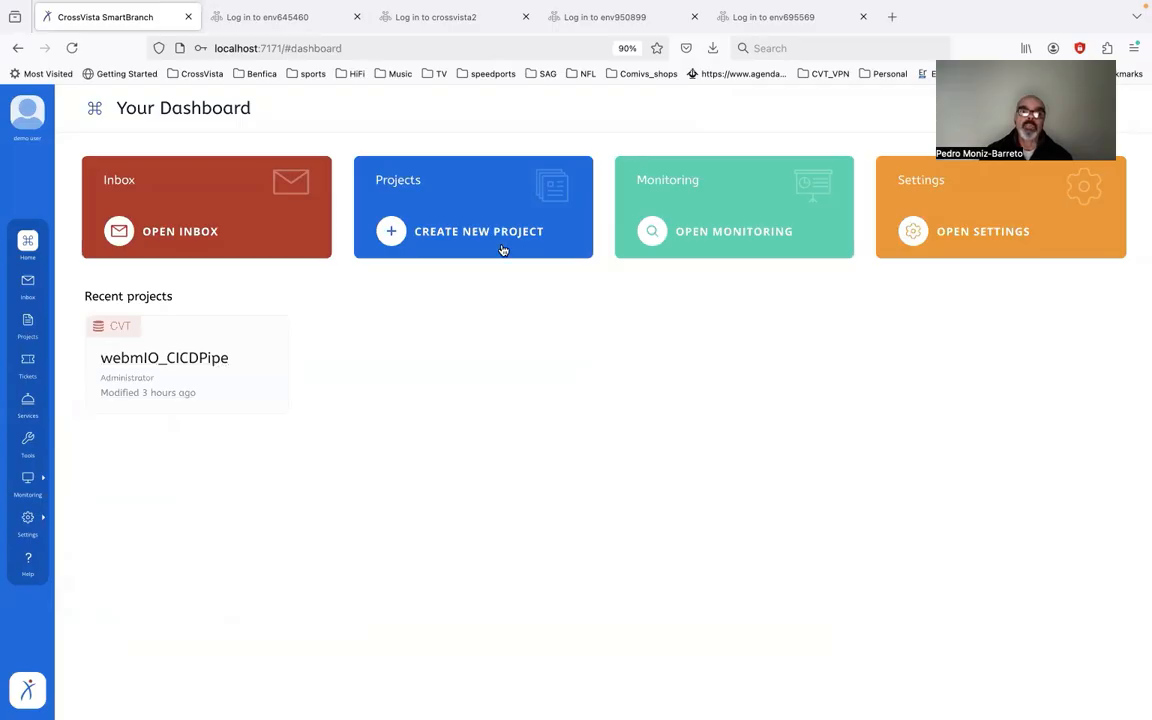
Step: Start a new project uploaded from LIVE with root branch name webMIO_P
{"action": "left_click", "coordinate": [449, 241]}
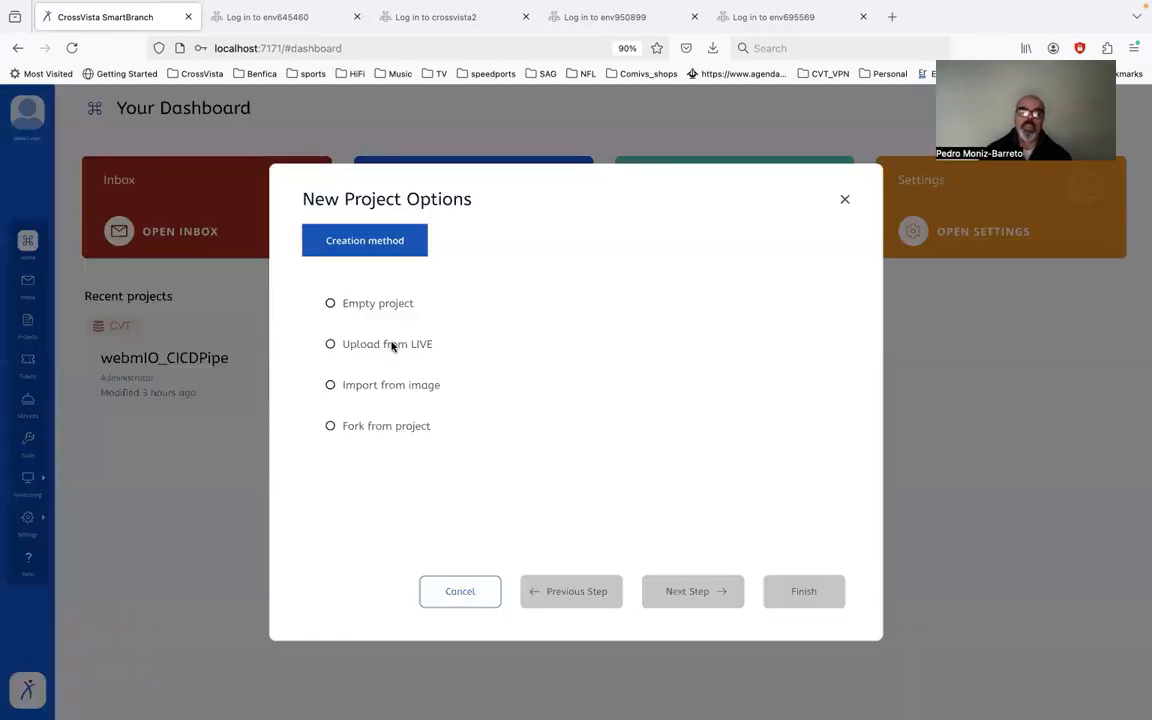
{"action": "left_click", "coordinate": [390, 344]}
{"action": "left_click", "coordinate": [689, 590]}
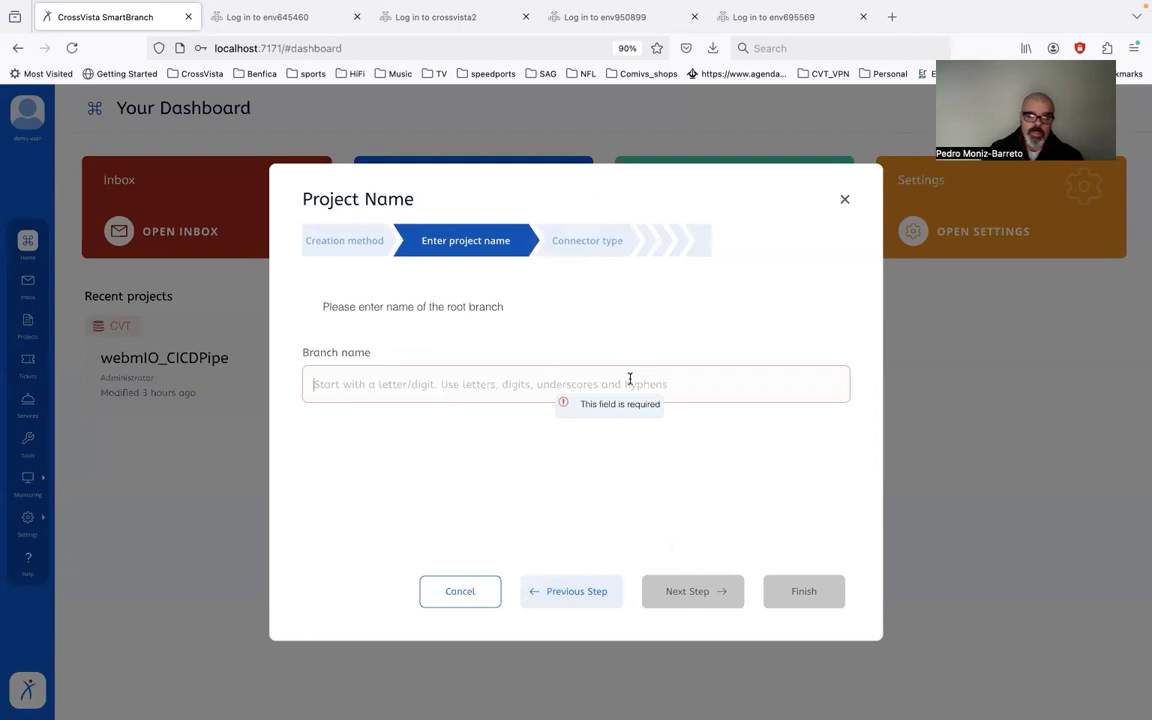
{"action": "type", "text": "webMIO_Project"}
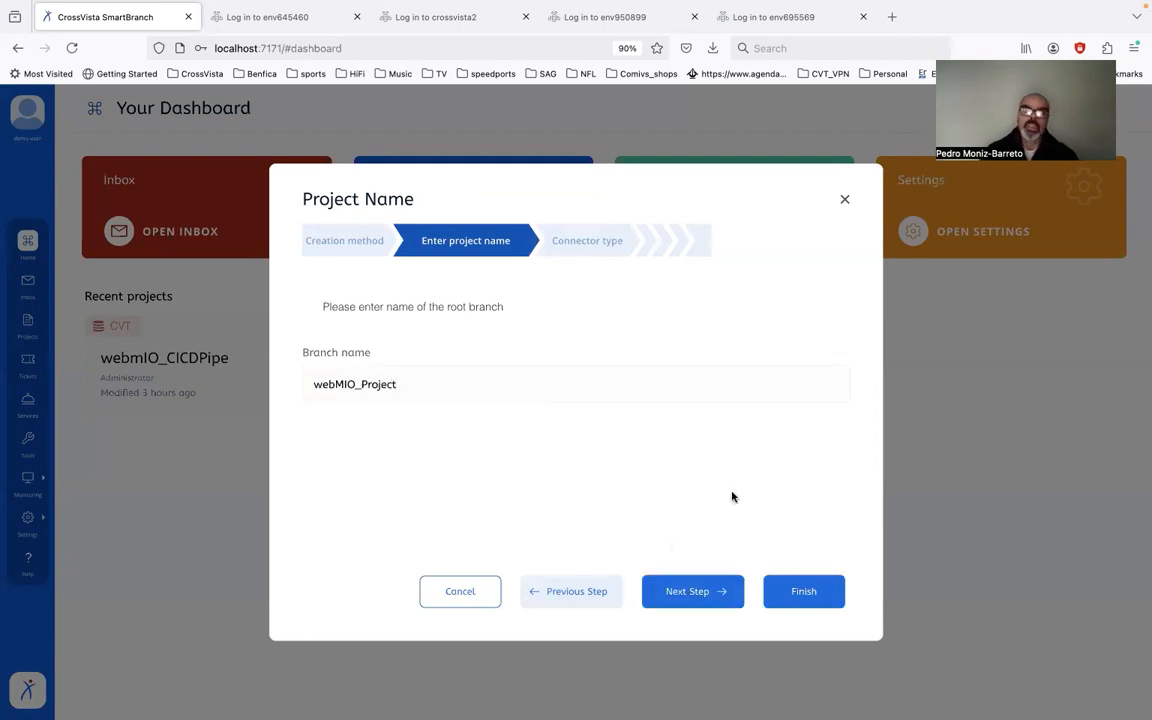
{"action": "left_click", "coordinate": [684, 593]}
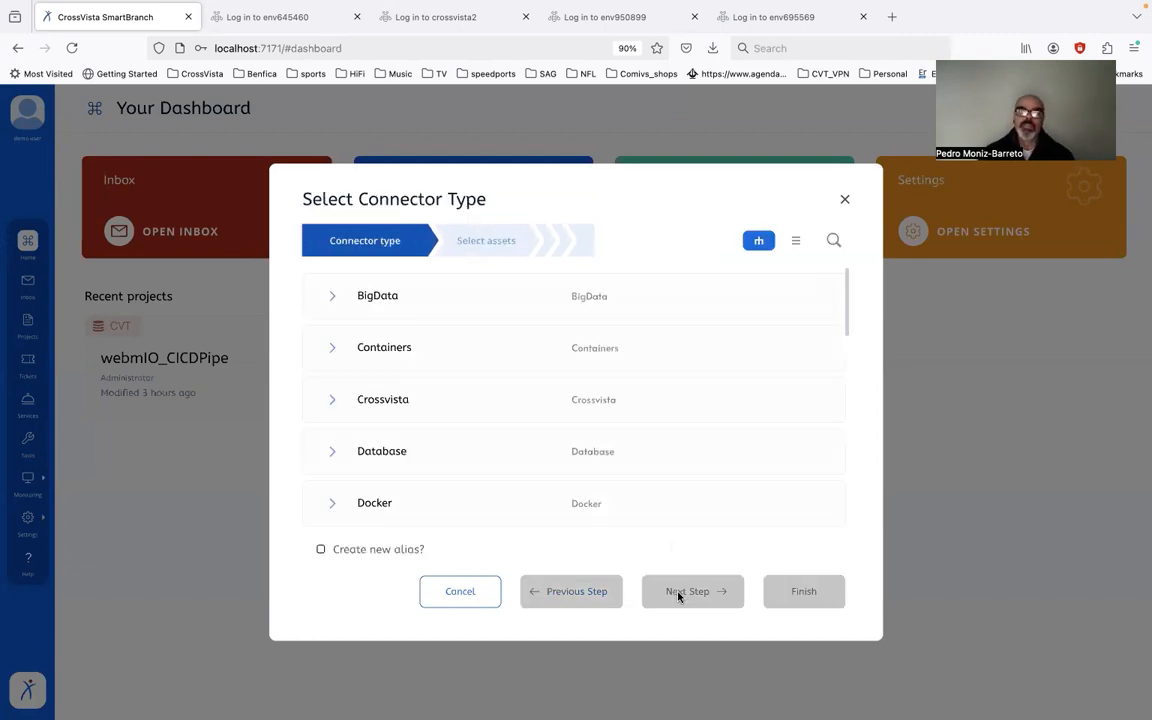
Step: Choose the webmIO.INT.Prod connector under IBM webMethodsIO > Integration and continue to asset selection
{"action": "scroll", "coordinate": [491, 463], "scroll_direction": "down", "scroll_amount": 1}
{"action": "scroll", "coordinate": [491, 463], "scroll_direction": "down", "scroll_amount": 5}
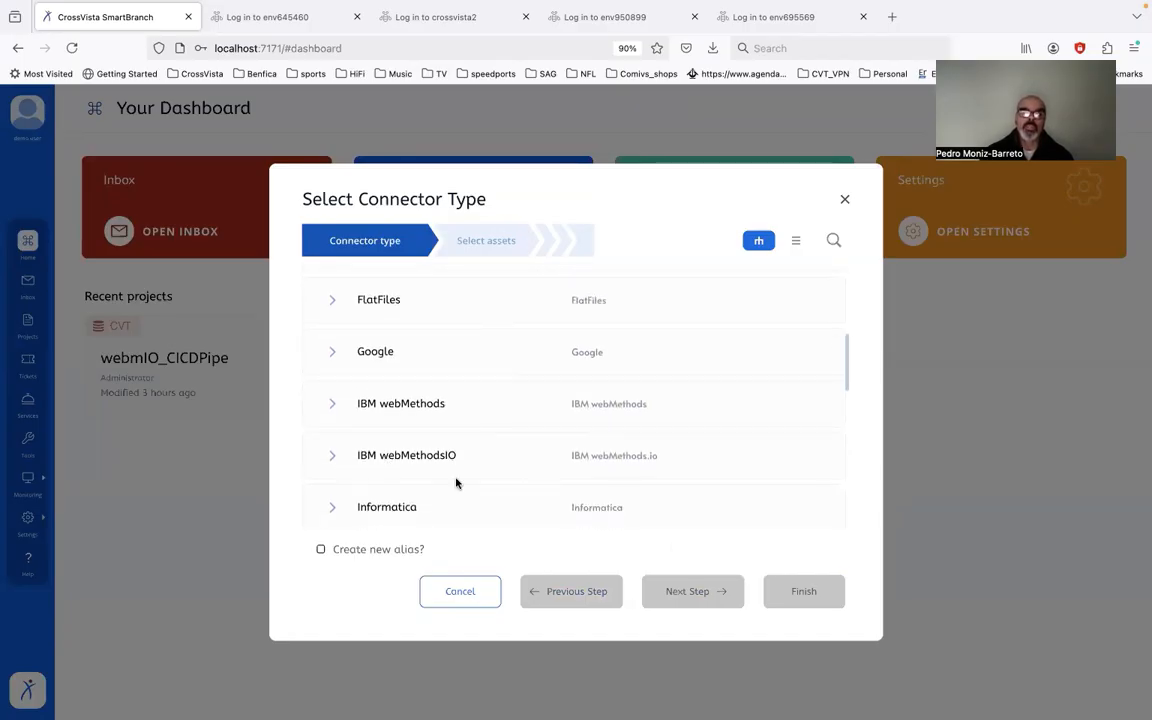
{"action": "left_click", "coordinate": [381, 456]}
{"action": "scroll", "coordinate": [513, 507], "scroll_direction": "down", "scroll_amount": 3}
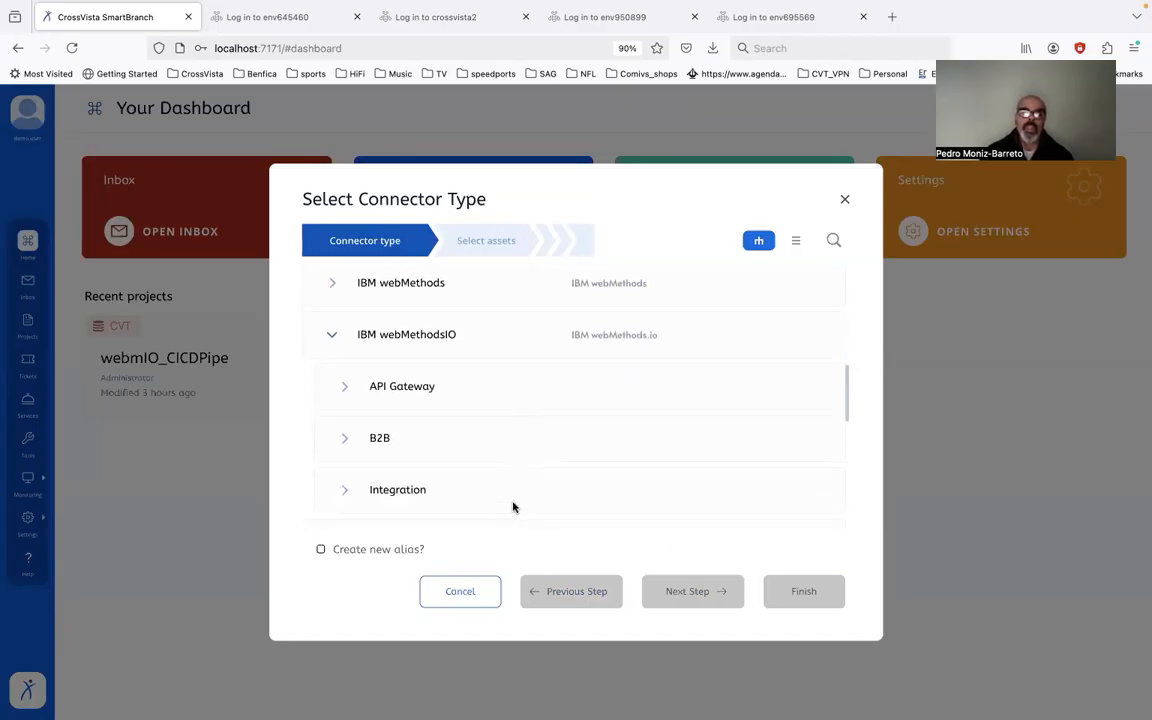
{"action": "left_click", "coordinate": [350, 464]}
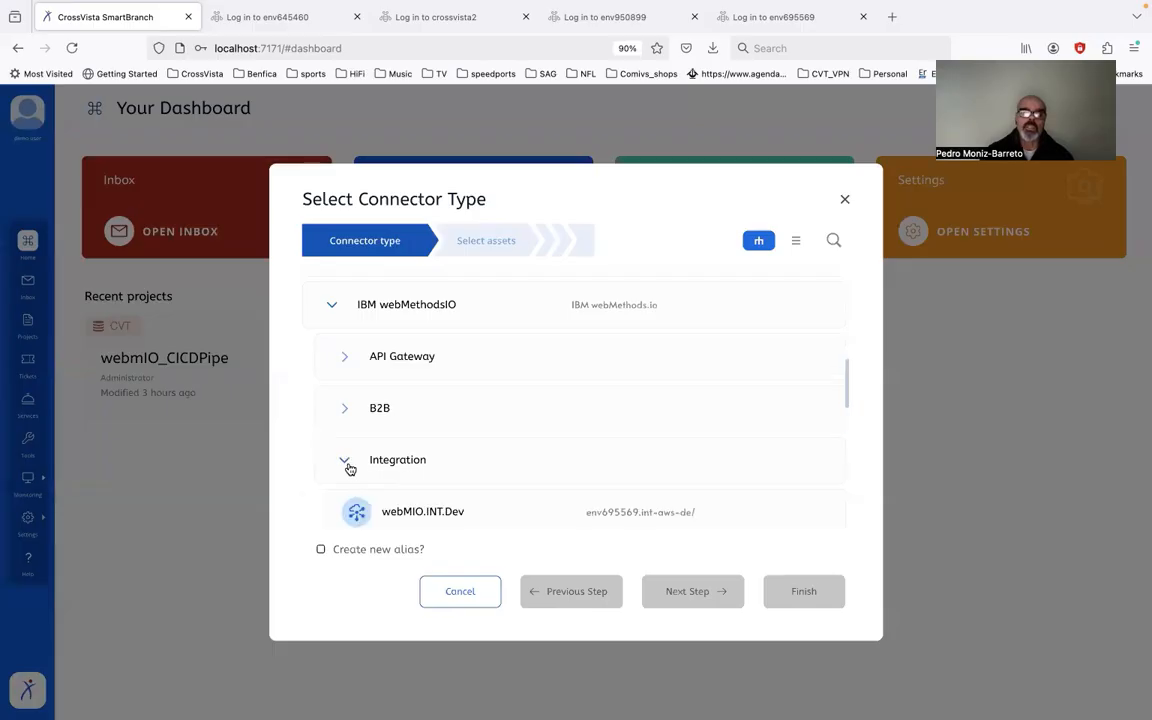
{"action": "scroll", "coordinate": [462, 479], "scroll_direction": "down", "scroll_amount": 2}
{"action": "left_click", "coordinate": [470, 481]}
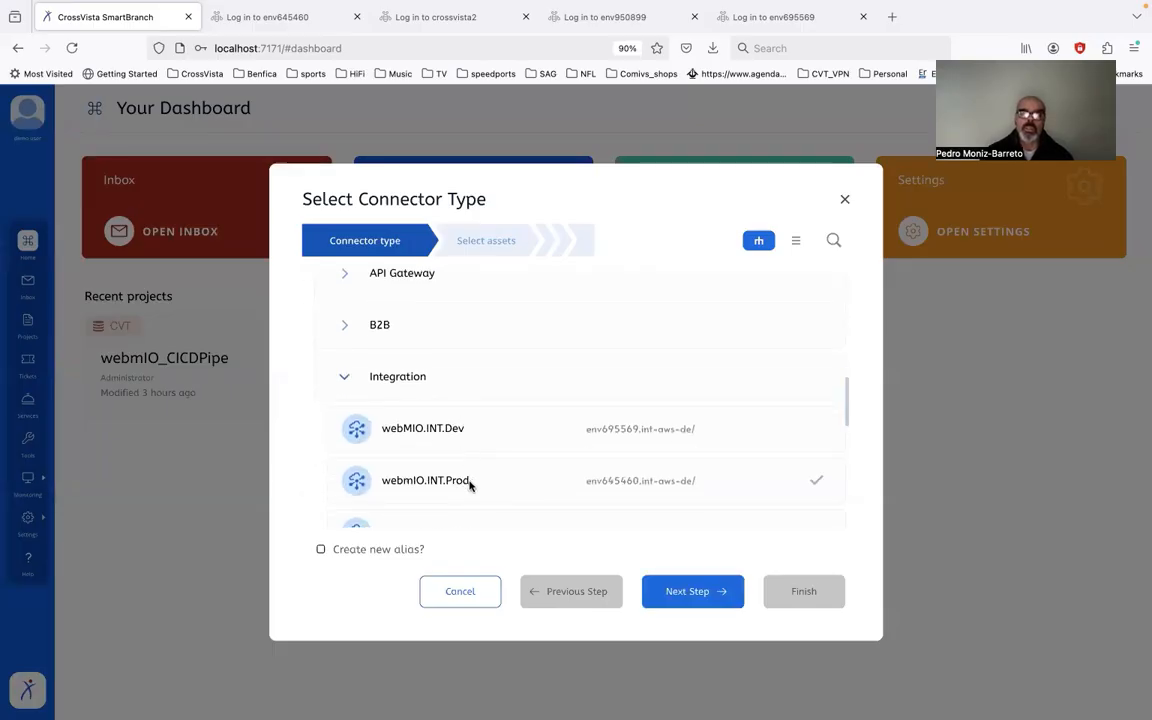
{"action": "left_click", "coordinate": [673, 592]}
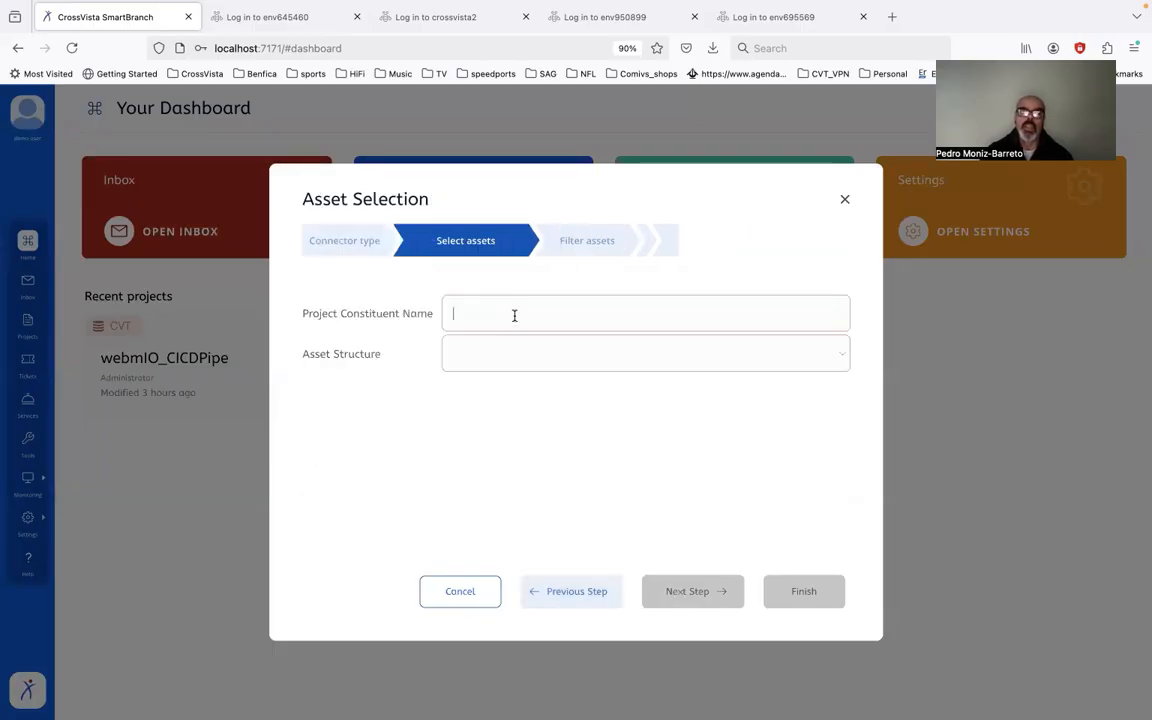
Step: Filter the io_Int assets, excluding DemoProject and keeping only DemoUser_Proj
{"action": "type", "text": "io"}
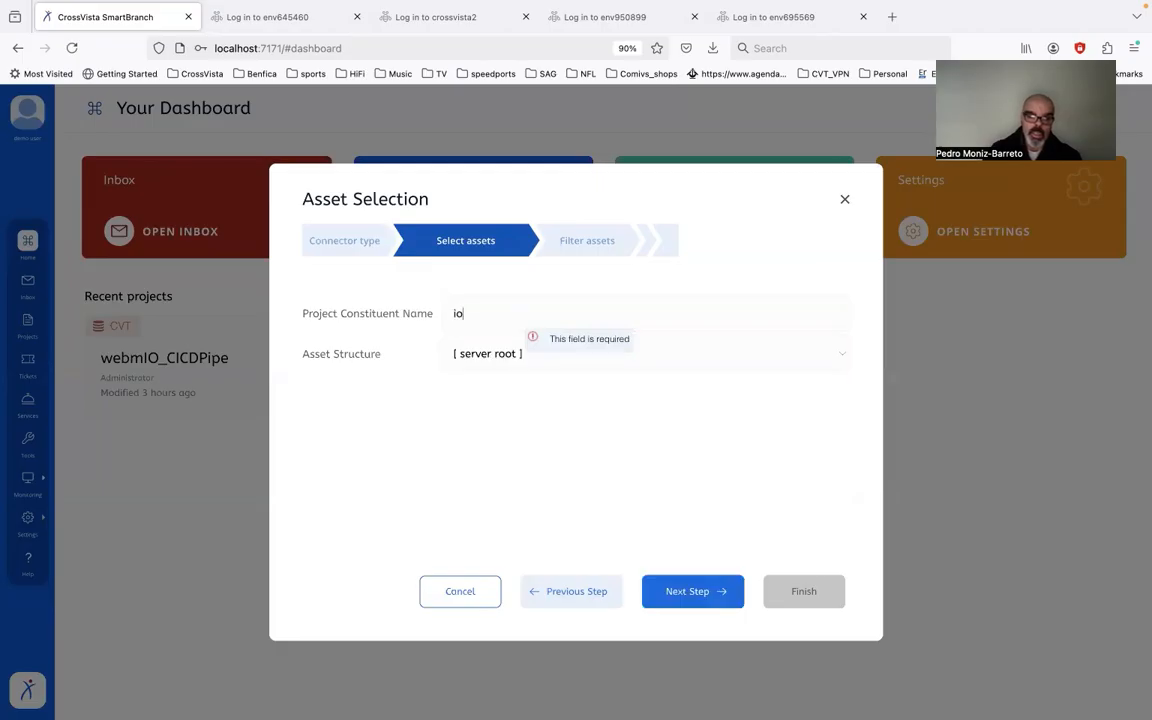
{"action": "type", "text": "_Int"}
{"action": "left_click", "coordinate": [687, 591]}
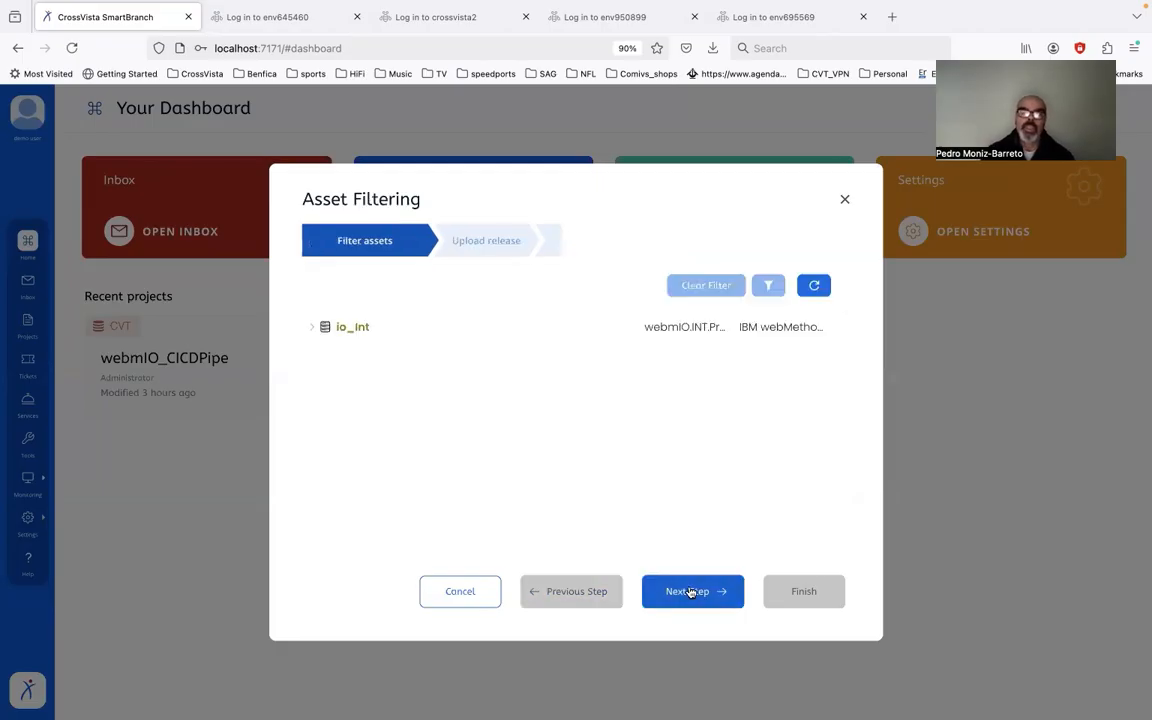
{"action": "left_click", "coordinate": [311, 327]}
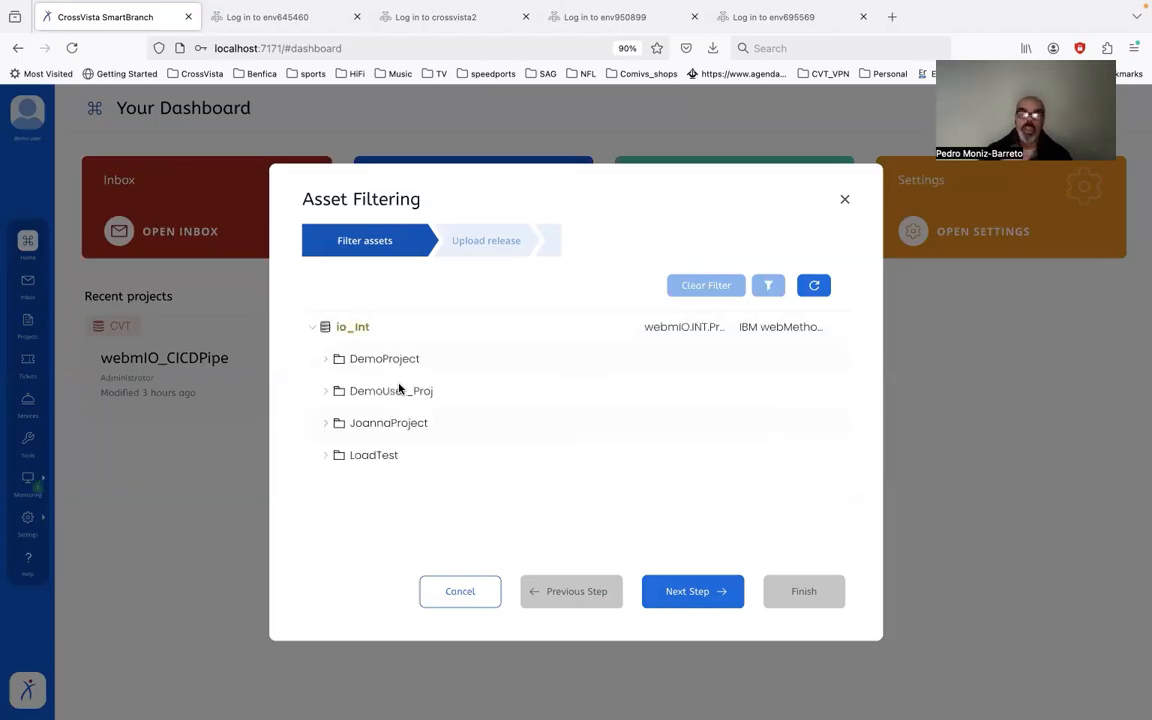
{"action": "left_click", "coordinate": [455, 372]}
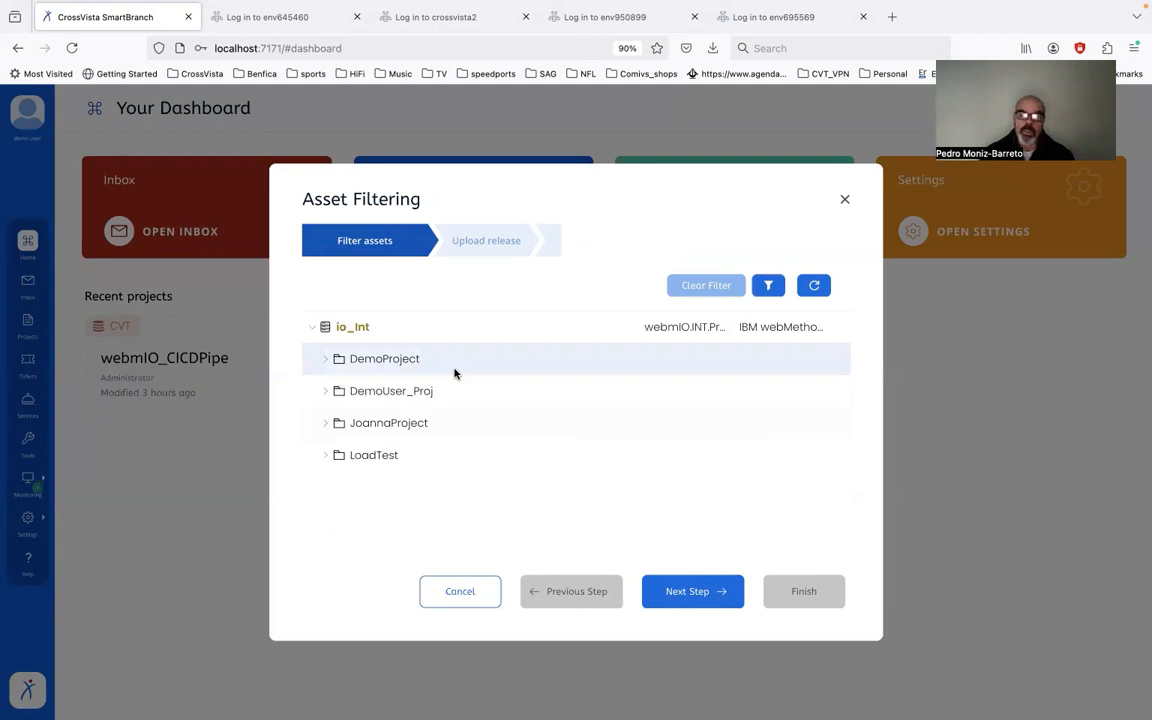
{"action": "left_click", "coordinate": [769, 288]}
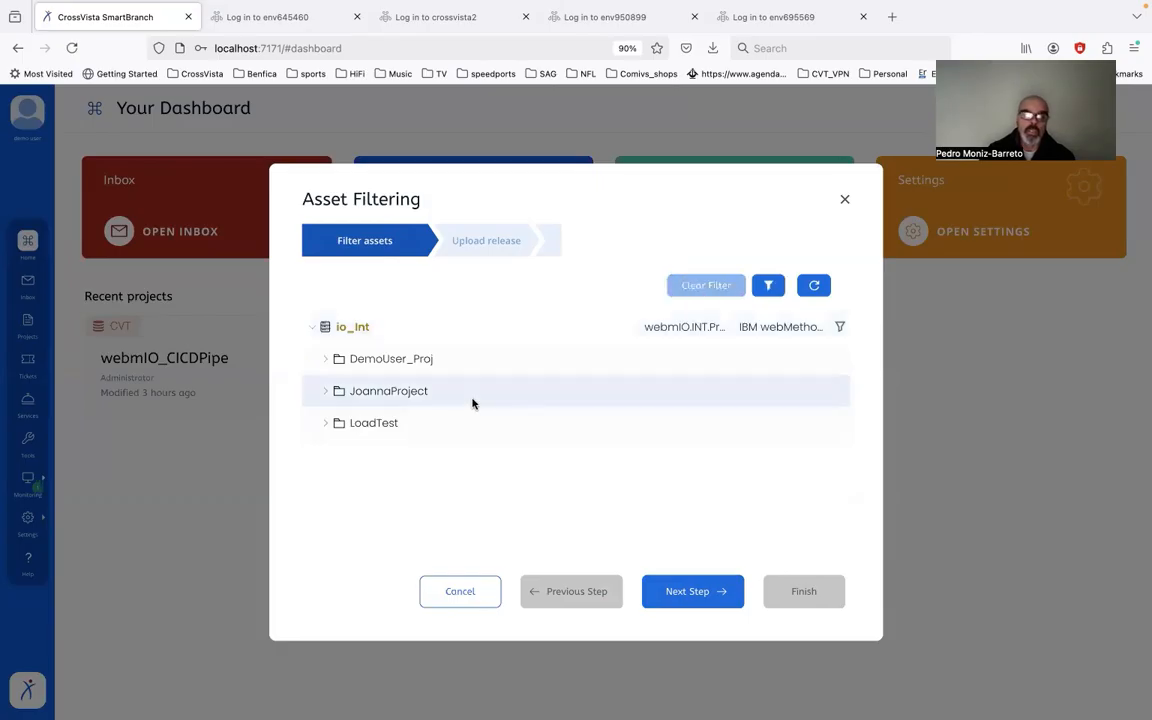
{"action": "left_click", "coordinate": [768, 288]}
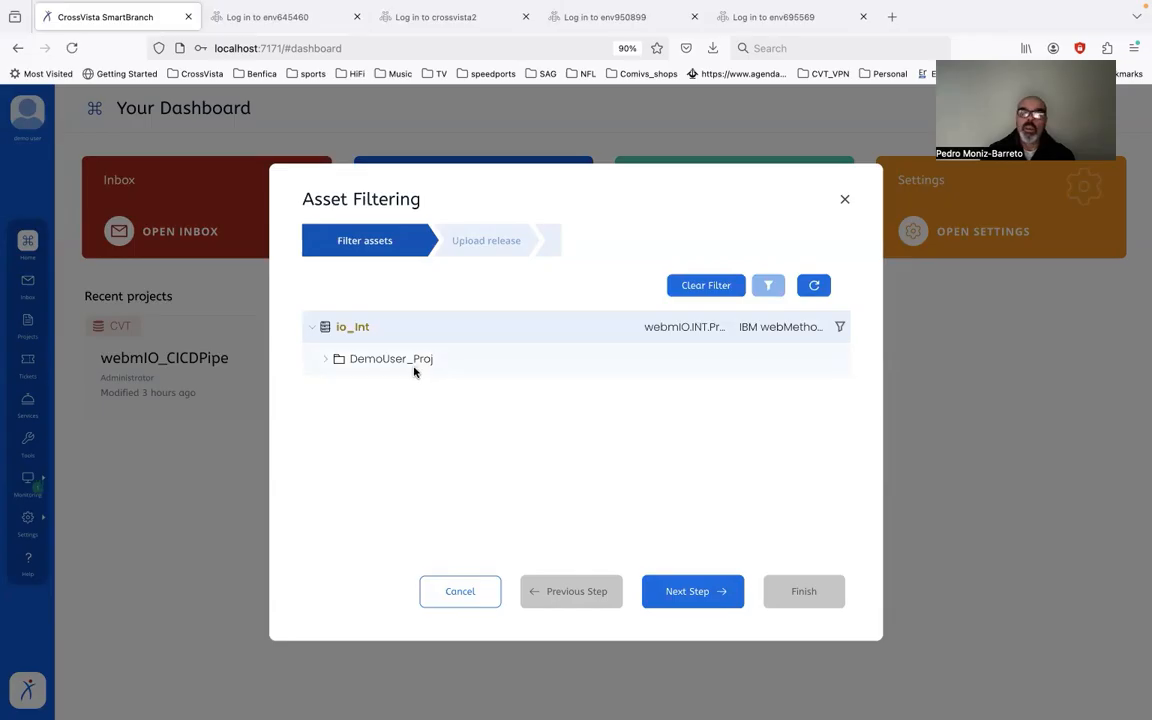
Step: Skip the initial release upload and finish creating the branch
{"action": "left_click", "coordinate": [693, 591]}
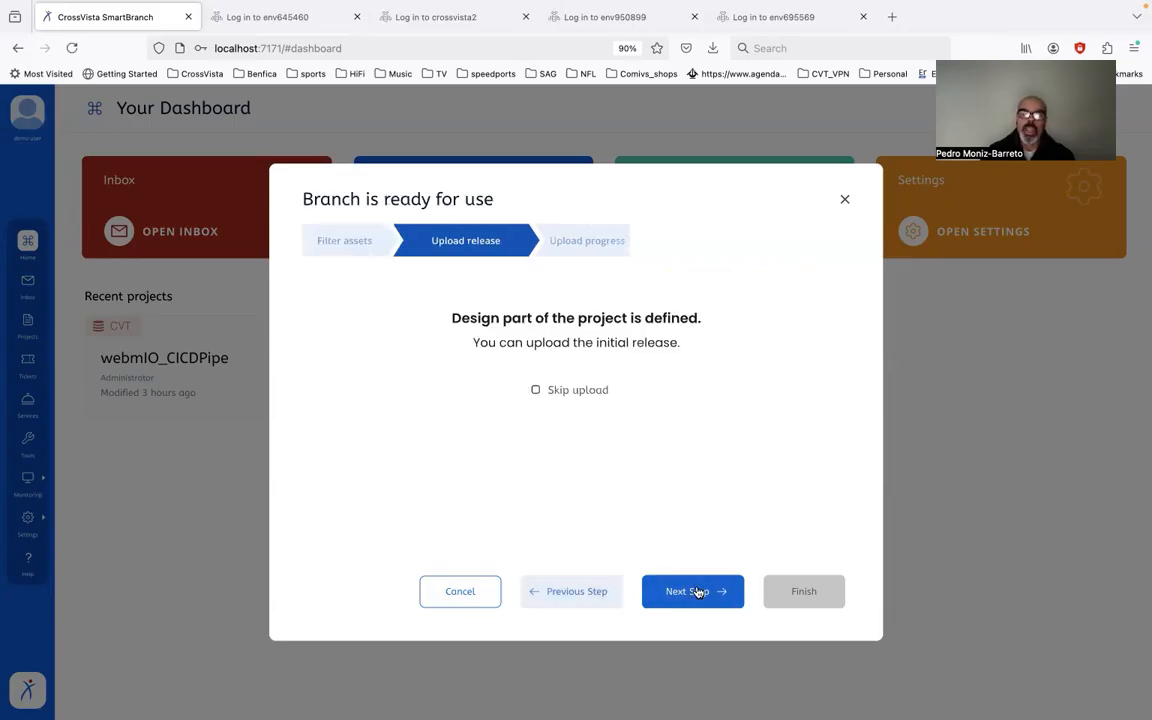
{"action": "left_click", "coordinate": [590, 390]}
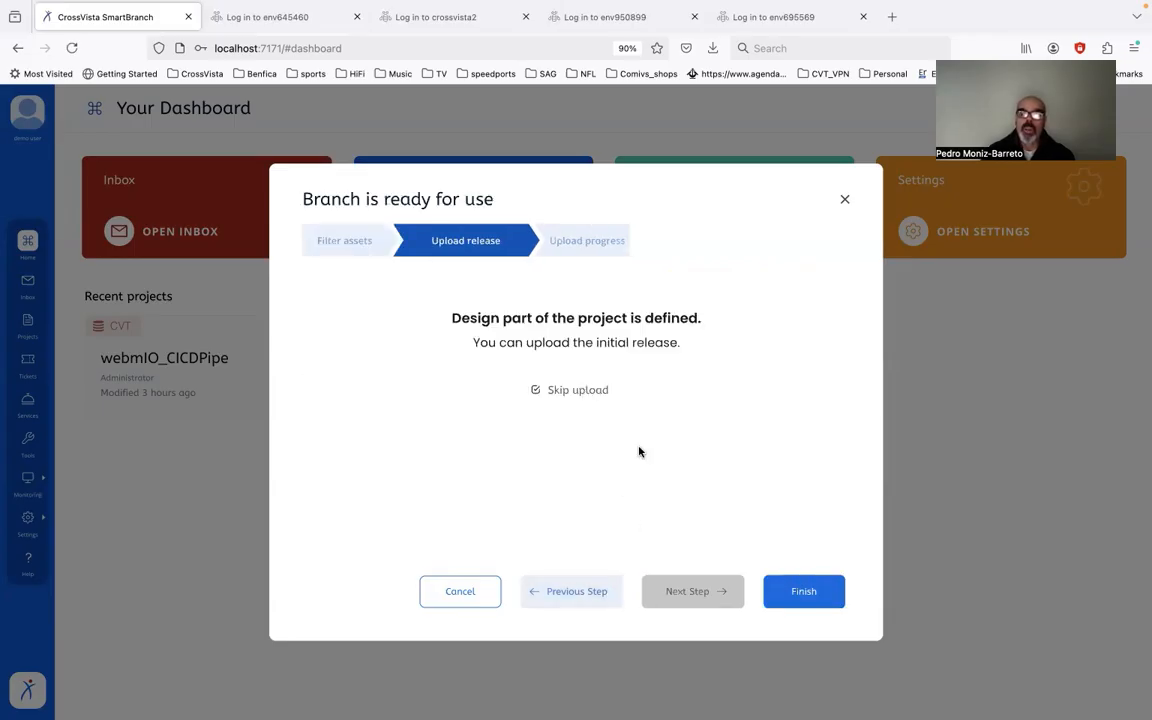
{"action": "left_click", "coordinate": [792, 591]}
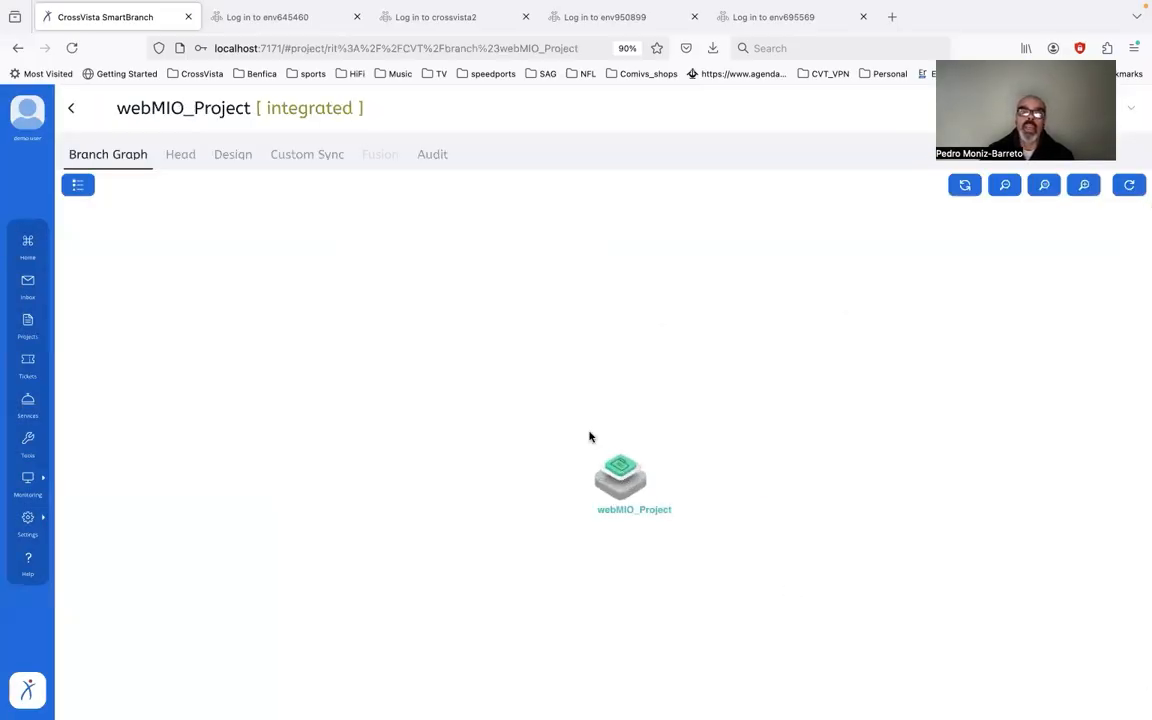
Step: In Design, add root node io_API with connection alias webmIO.API.Prod from IBM webMethodsIO > API Gateway
{"action": "left_click", "coordinate": [231, 155]}
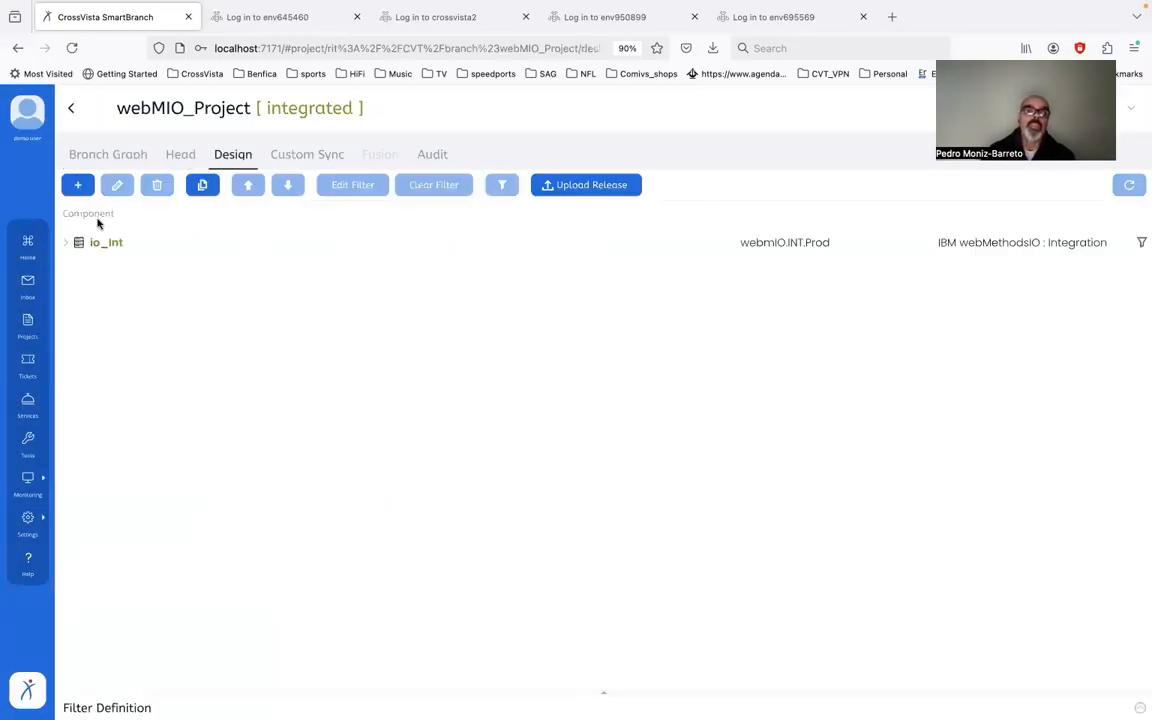
{"action": "left_click", "coordinate": [79, 188]}
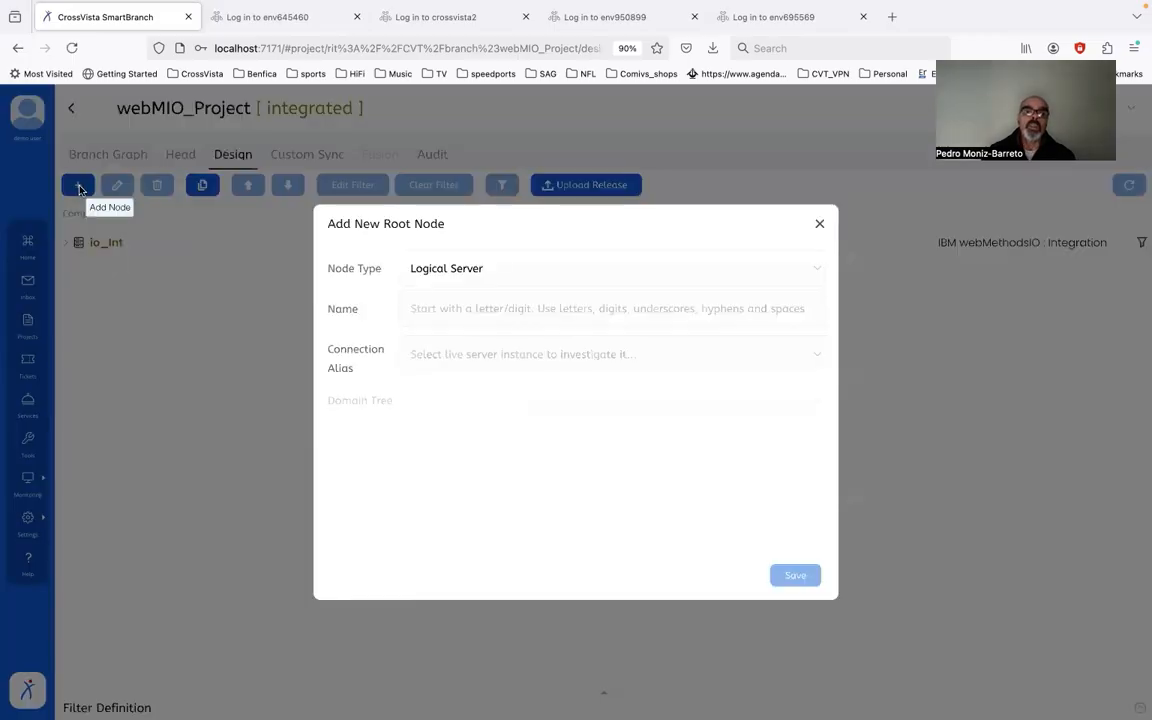
{"action": "left_click", "coordinate": [478, 314]}
{"action": "type", "text": "io_API"}
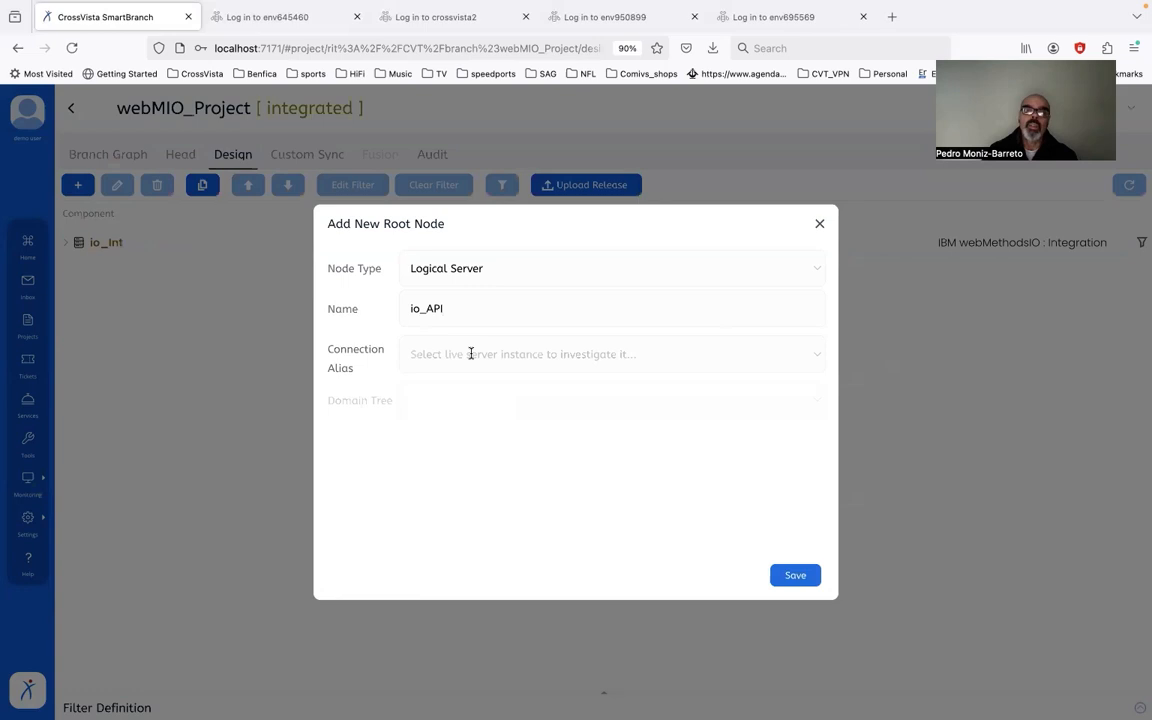
{"action": "left_click", "coordinate": [470, 354]}
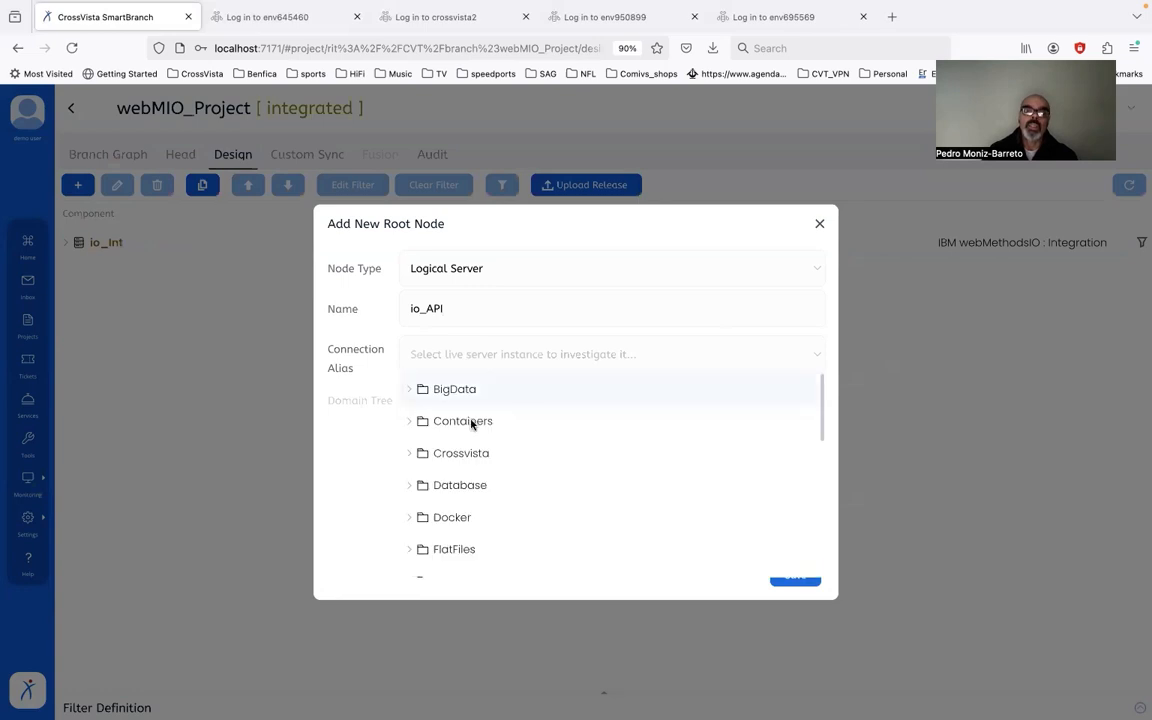
{"action": "scroll", "coordinate": [470, 450], "scroll_direction": "down", "scroll_amount": 3}
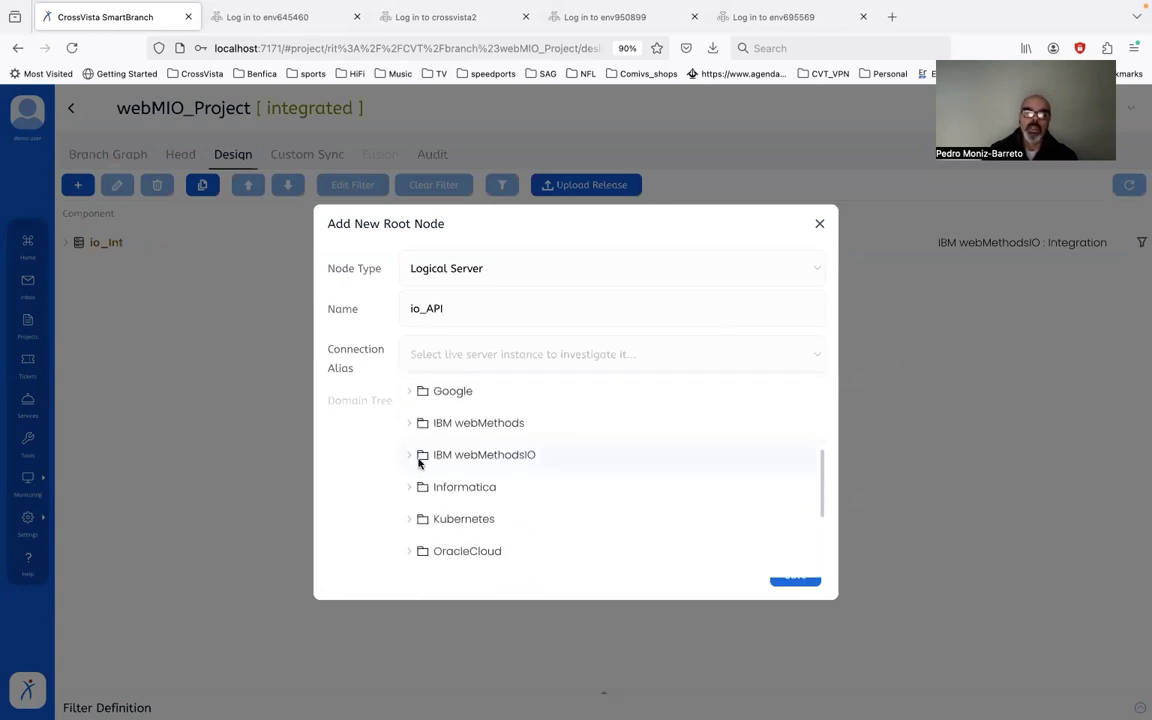
{"action": "left_click", "coordinate": [408, 455]}
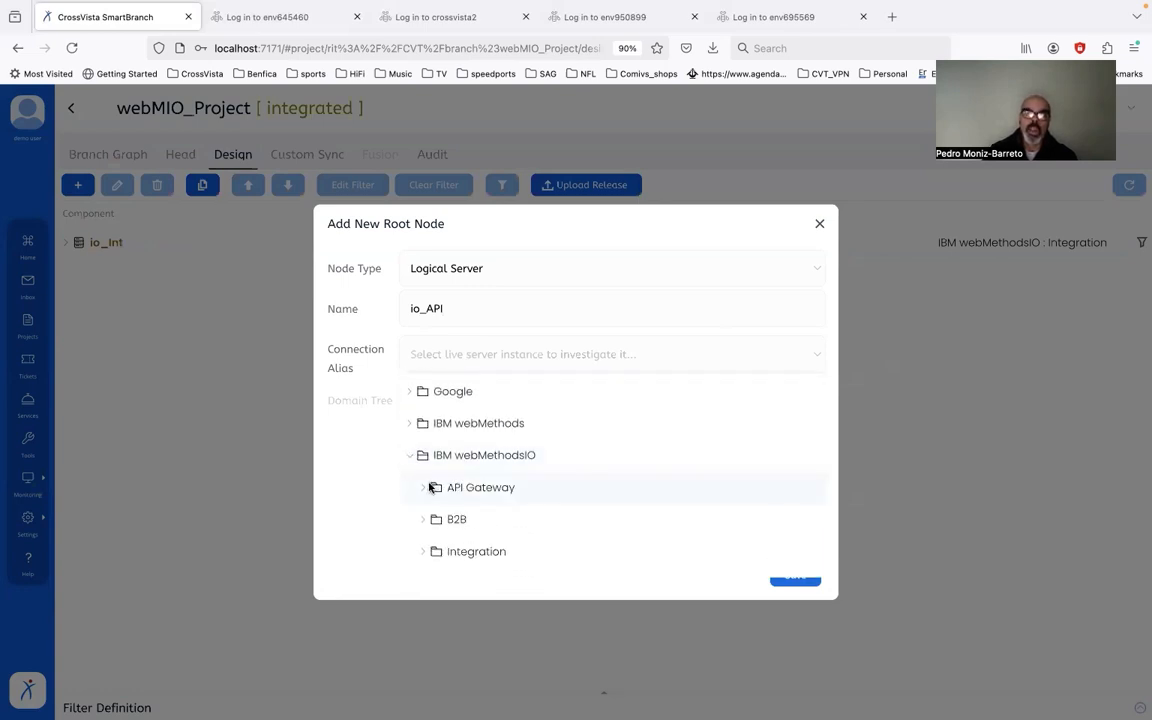
{"action": "left_click", "coordinate": [425, 488]}
{"action": "scroll", "coordinate": [571, 506], "scroll_direction": "down", "scroll_amount": 1}
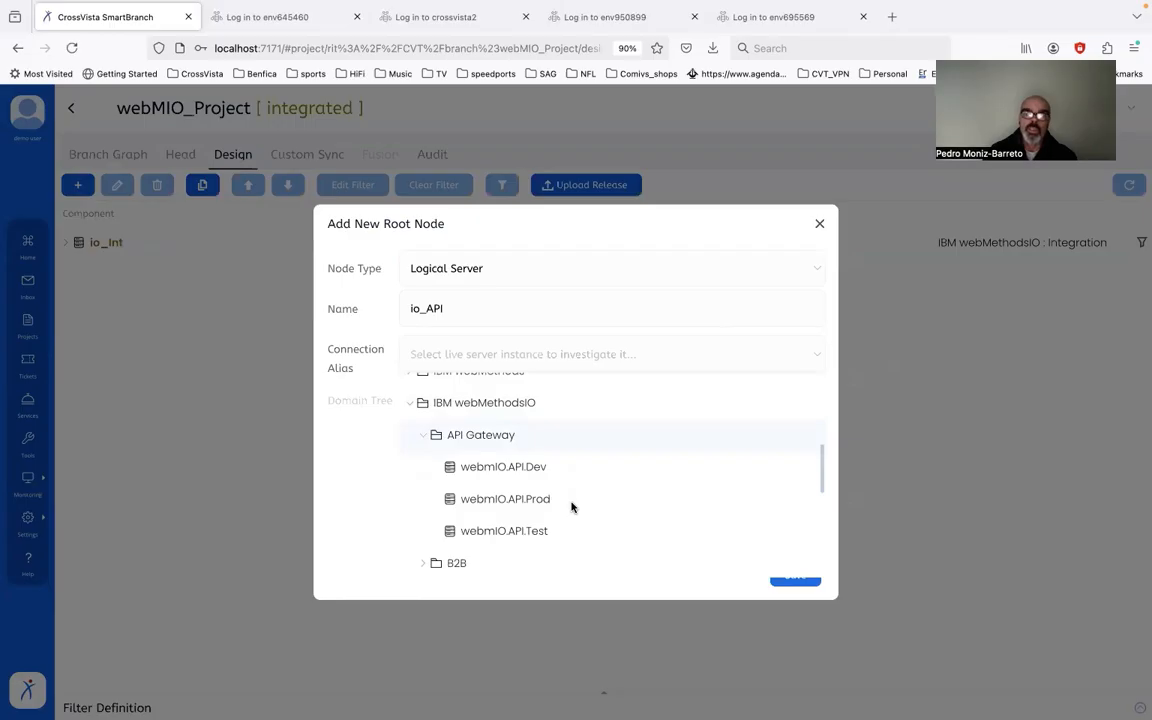
{"action": "left_click", "coordinate": [571, 506]}
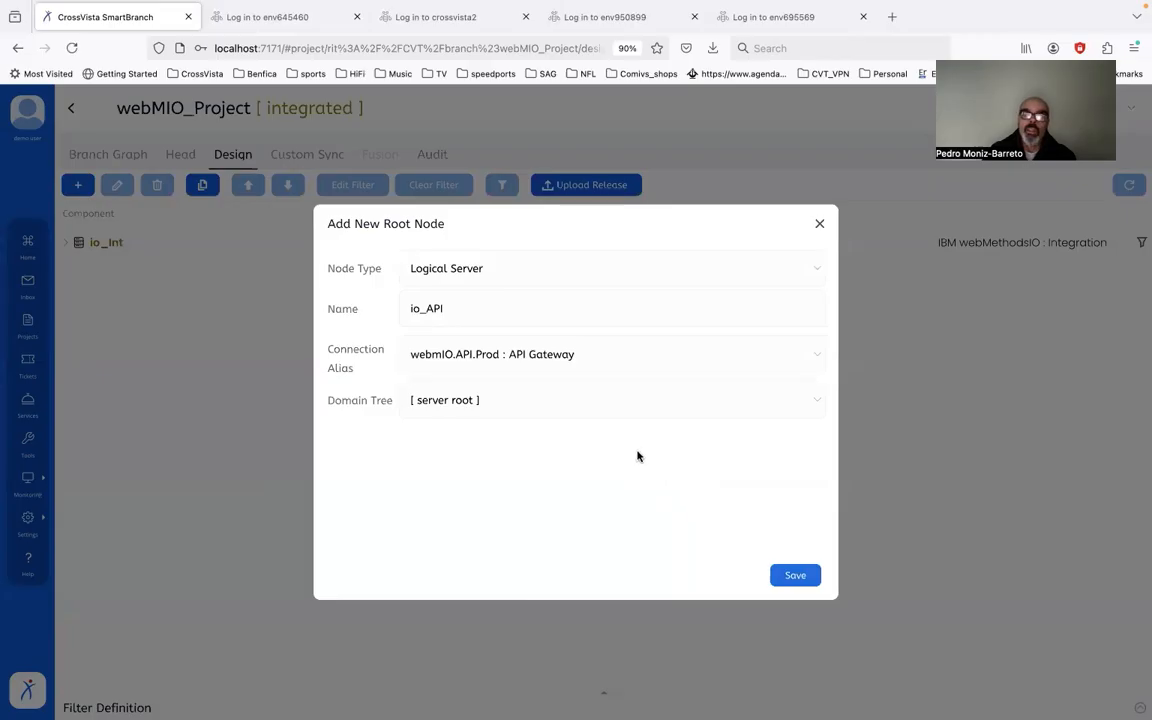
{"action": "left_click", "coordinate": [786, 576]}
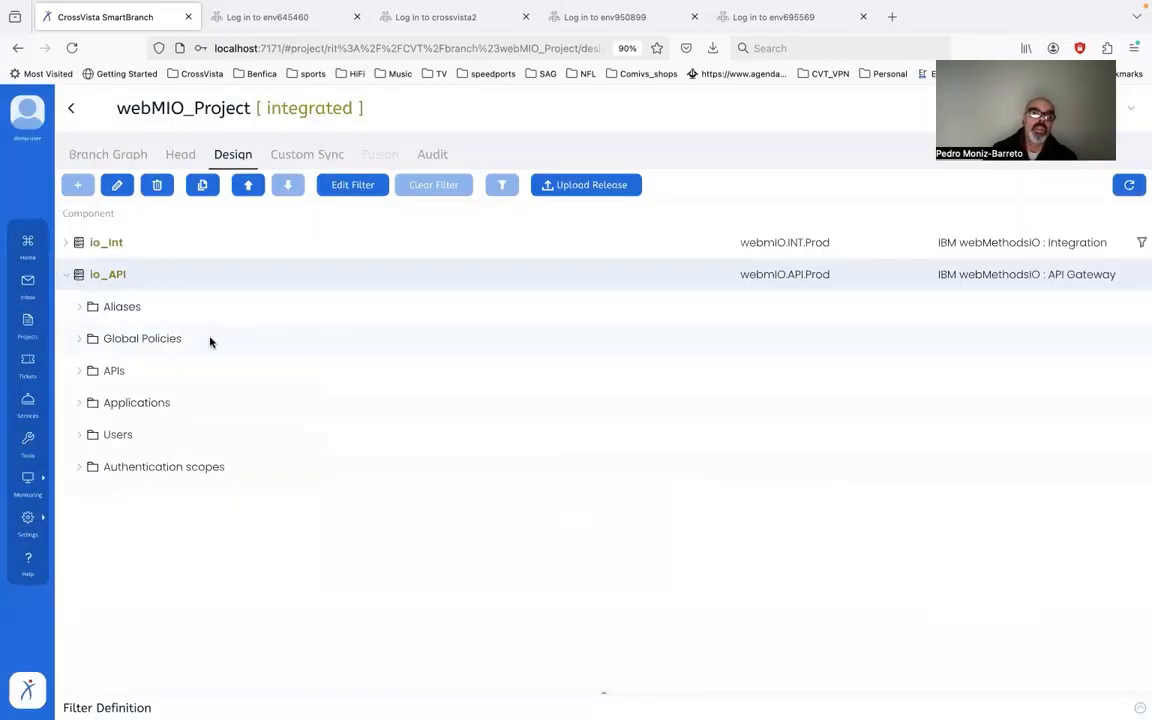
Step: Exclude Aliases, Applications, Users and Authentication scopes from io_API, keeping only its APIs folder
{"action": "left_click", "coordinate": [195, 315]}
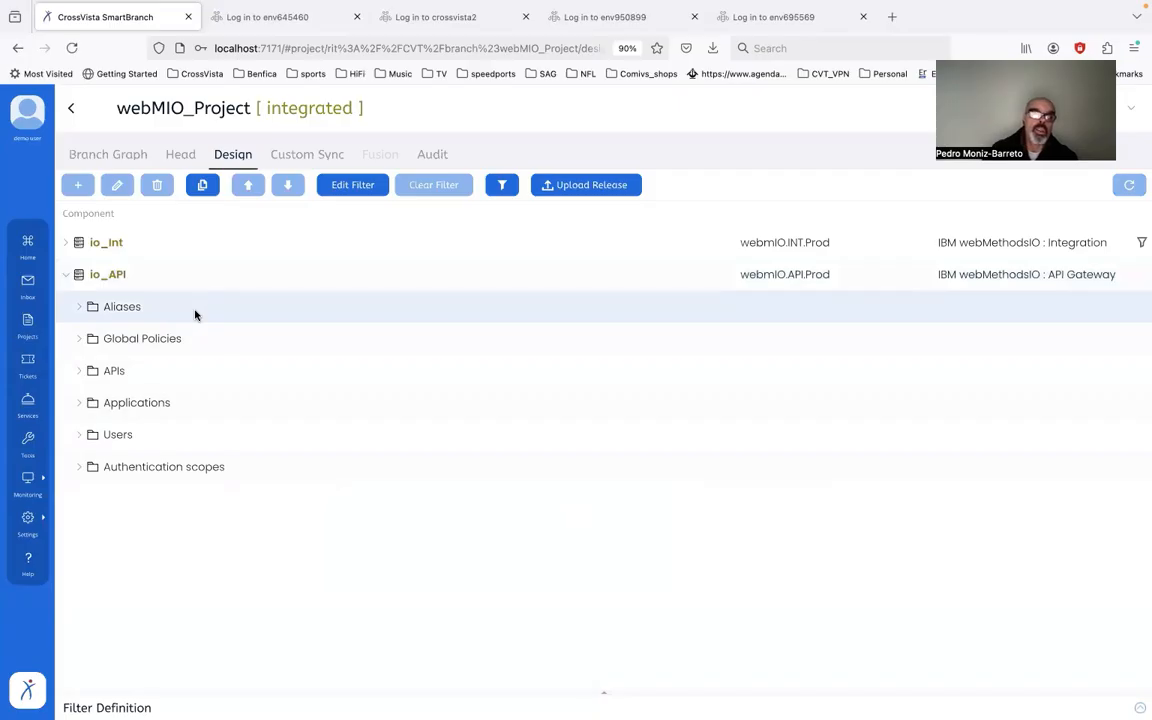
{"action": "left_click", "coordinate": [501, 187]}
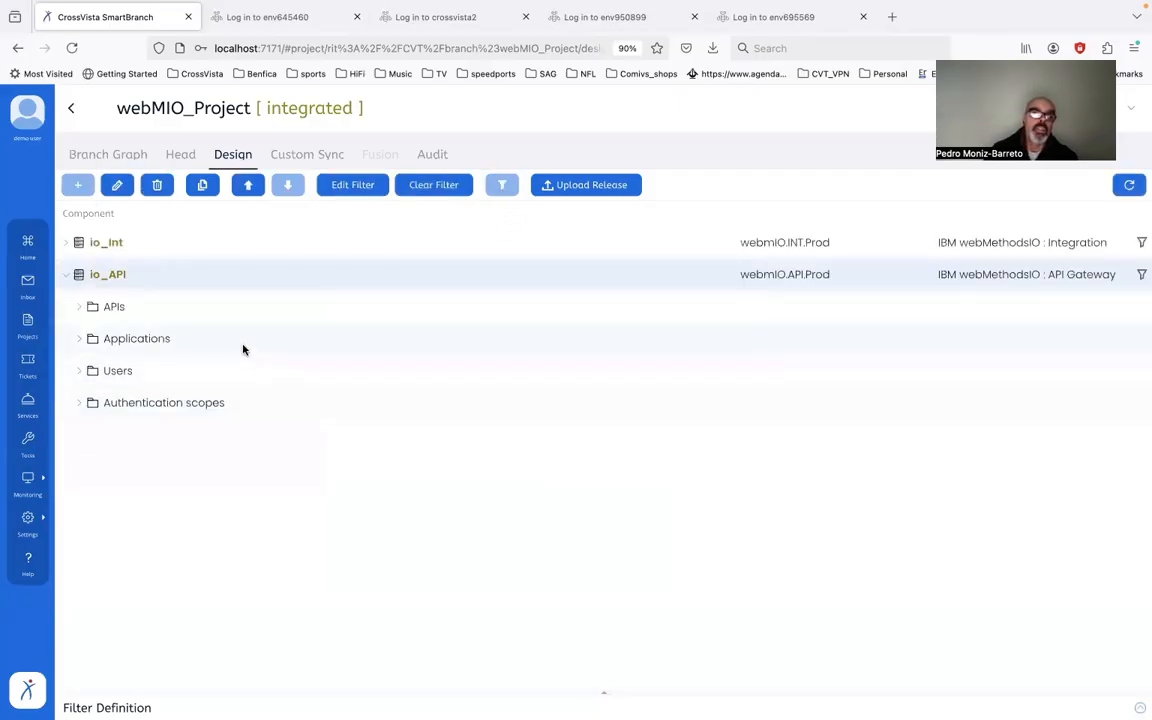
{"action": "left_click", "coordinate": [242, 349]}
{"action": "key", "text": "shift+Down"}
{"action": "key", "text": "shift+Down"}
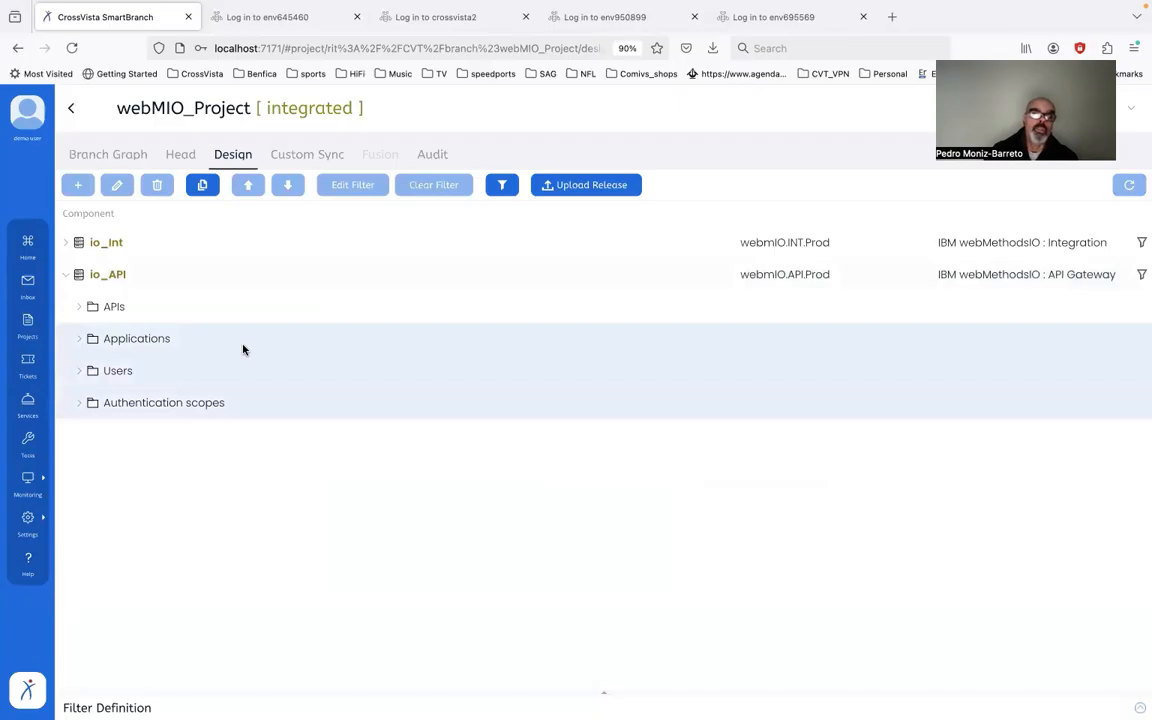
{"action": "left_click", "coordinate": [500, 187]}
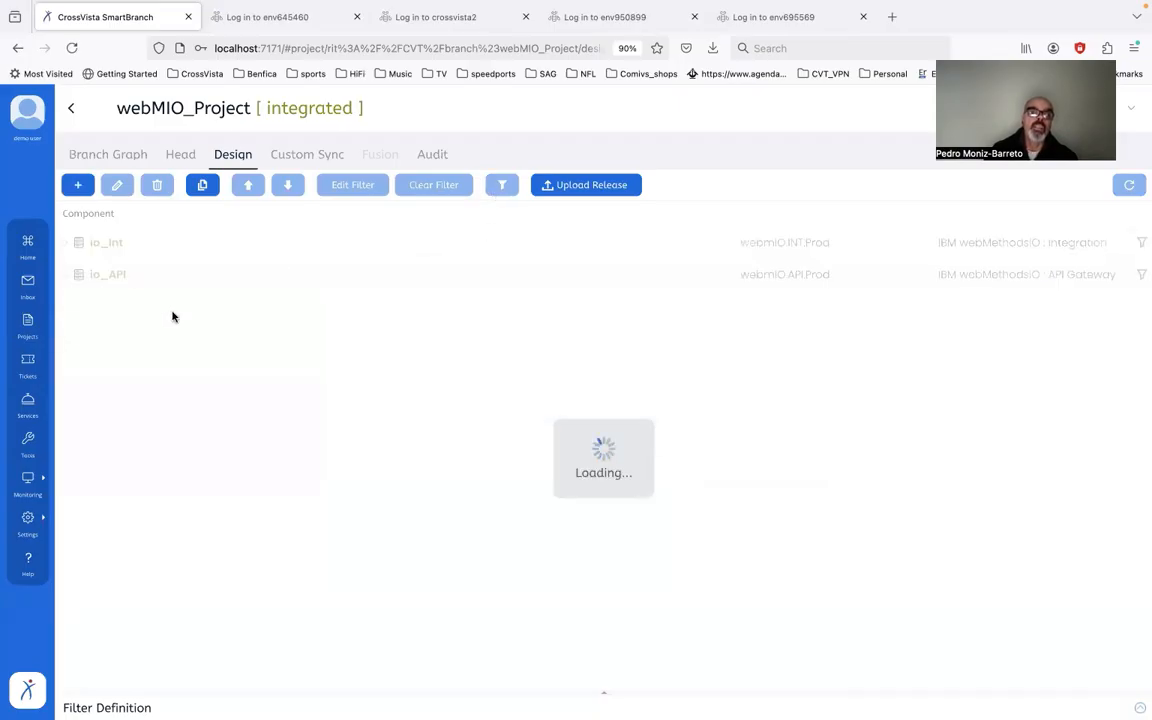
{"action": "left_click", "coordinate": [79, 308]}
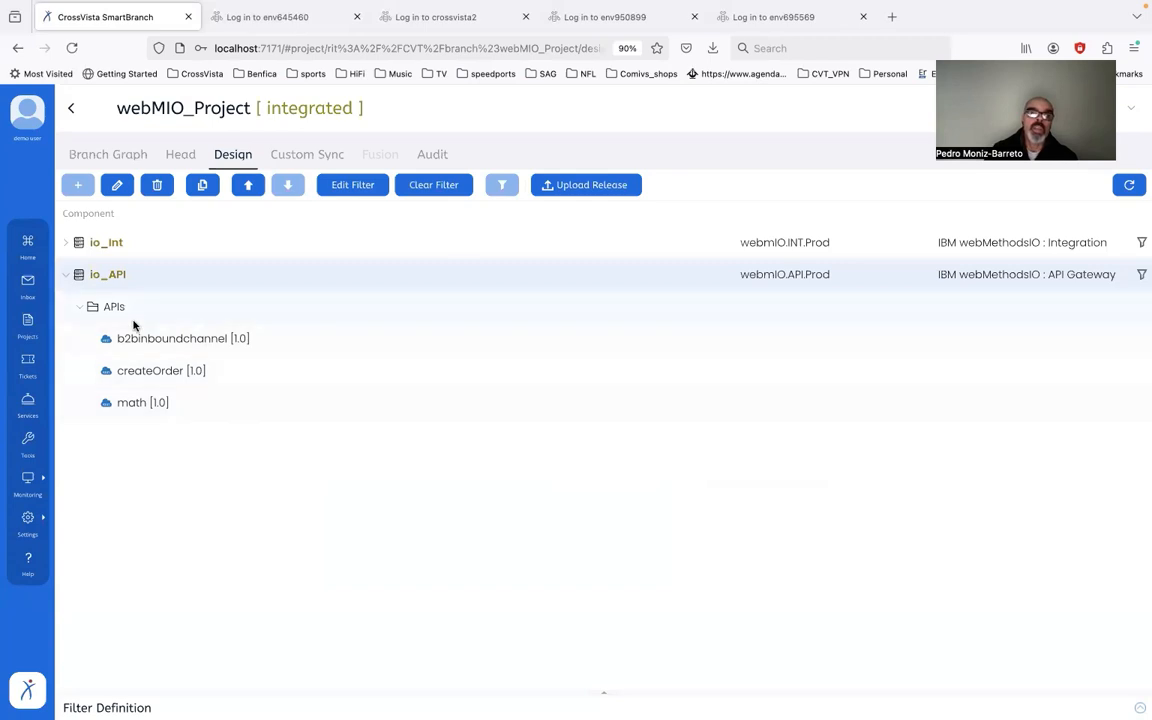
{"action": "left_click", "coordinate": [77, 277]}
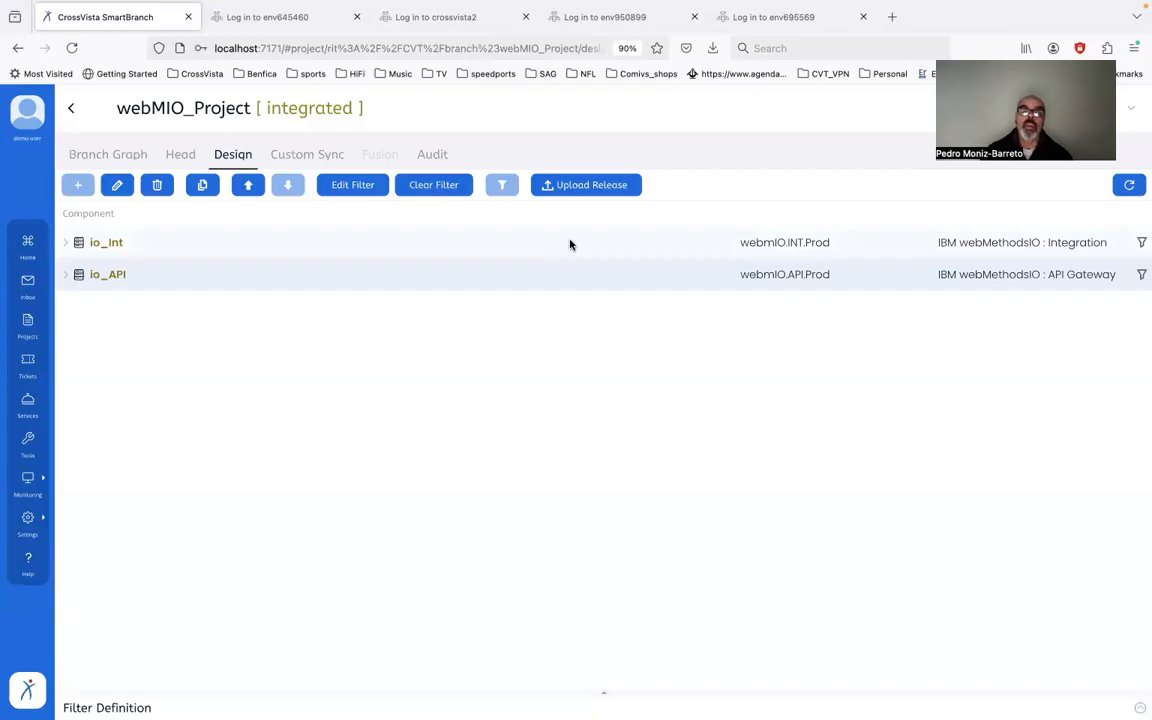
Step: Check in the design as the baseline revision of webMIO_Project
{"action": "left_click", "coordinate": [586, 193]}
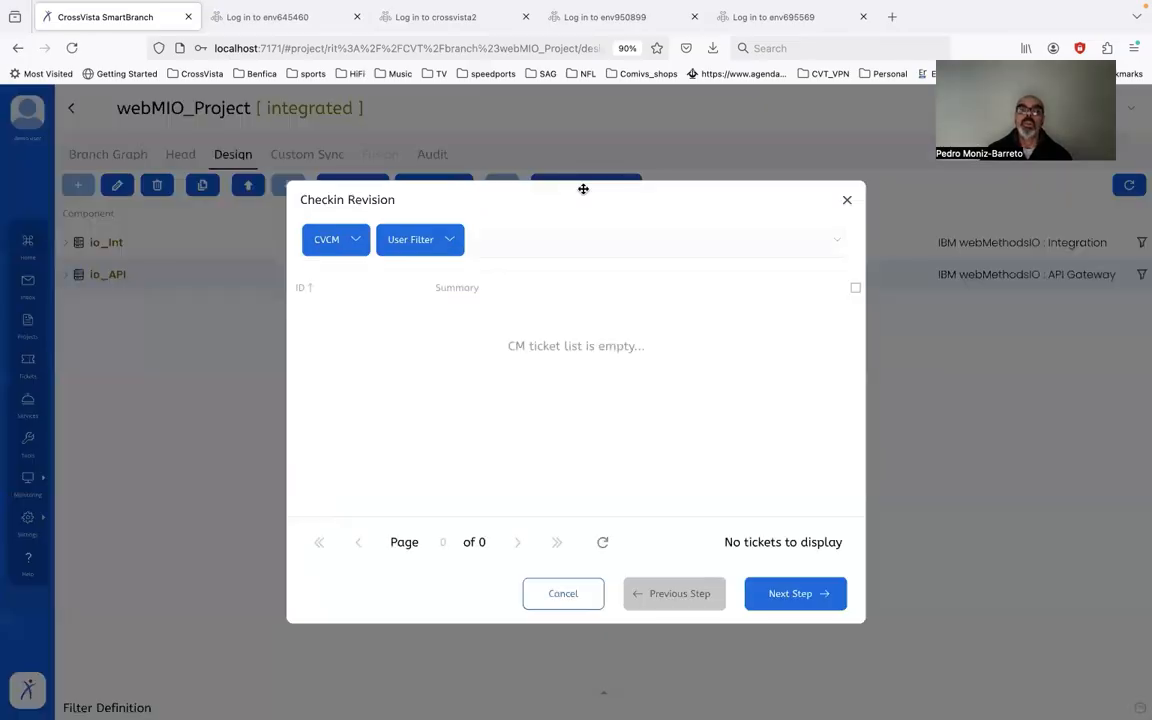
{"action": "left_click", "coordinate": [803, 594]}
{"action": "left_click", "coordinate": [797, 594]}
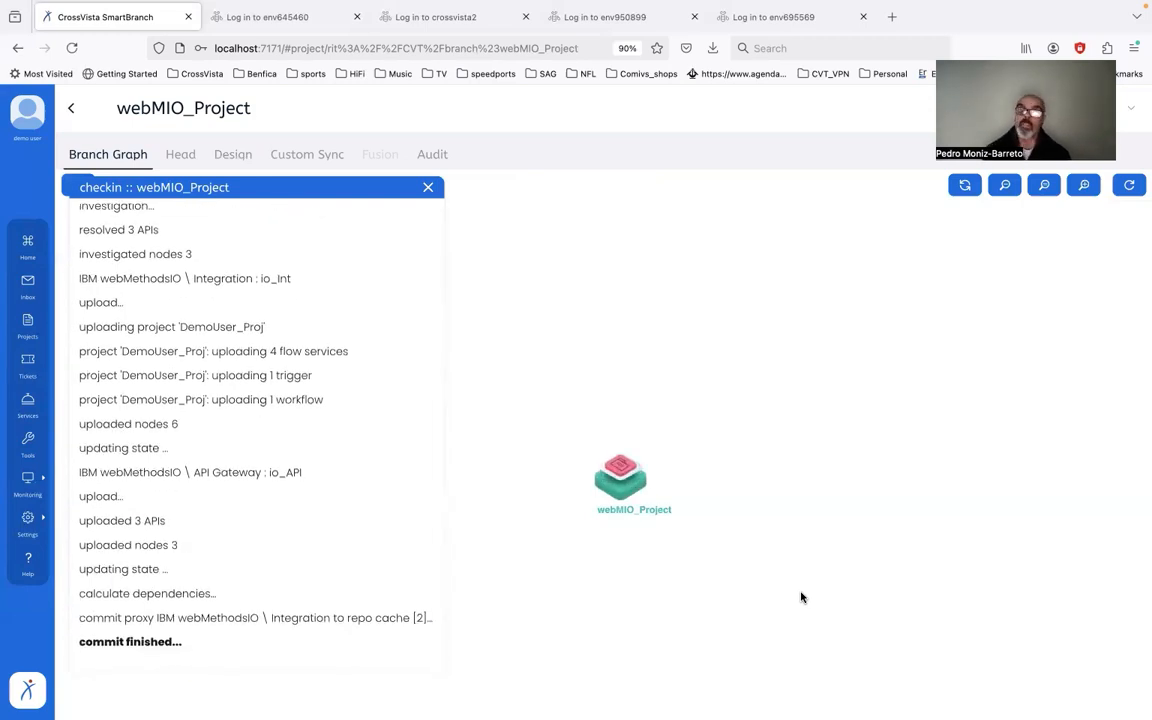
Step: Mark webMIO_Project as integrated and begin forking a new branch from it
{"action": "right_click", "coordinate": [613, 468]}
{"action": "left_click", "coordinate": [682, 514]}
{"action": "left_click", "coordinate": [601, 447]}
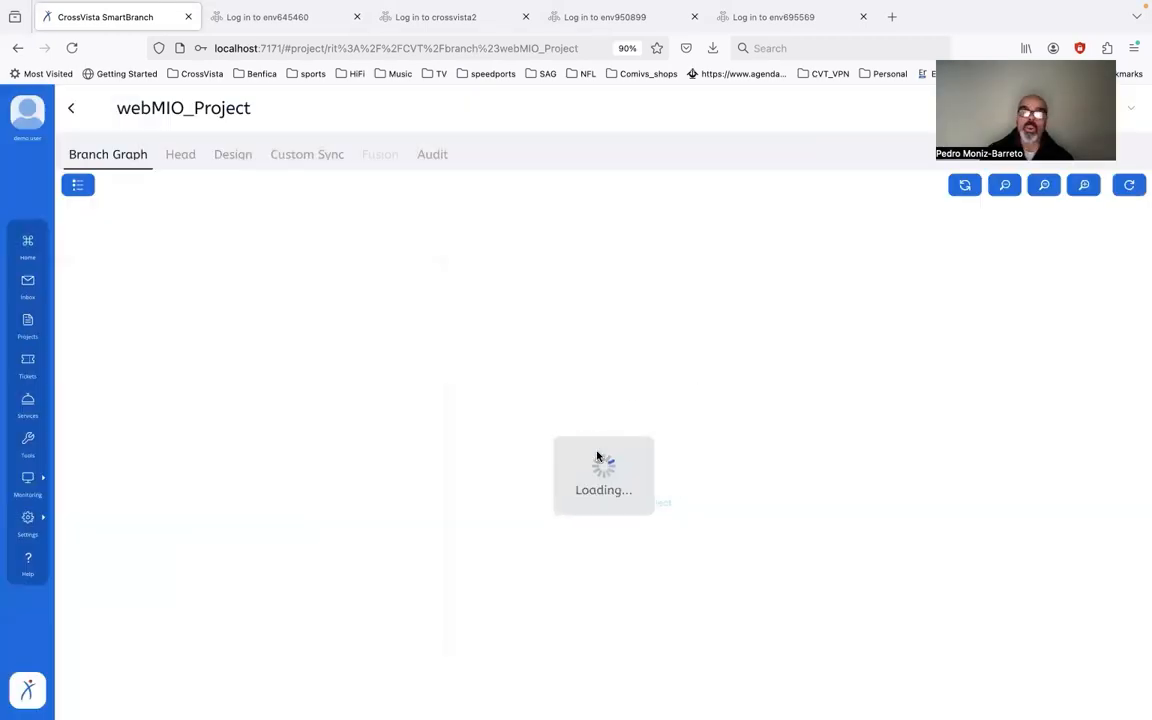
{"action": "right_click", "coordinate": [614, 478]}
{"action": "left_click", "coordinate": [673, 527]}
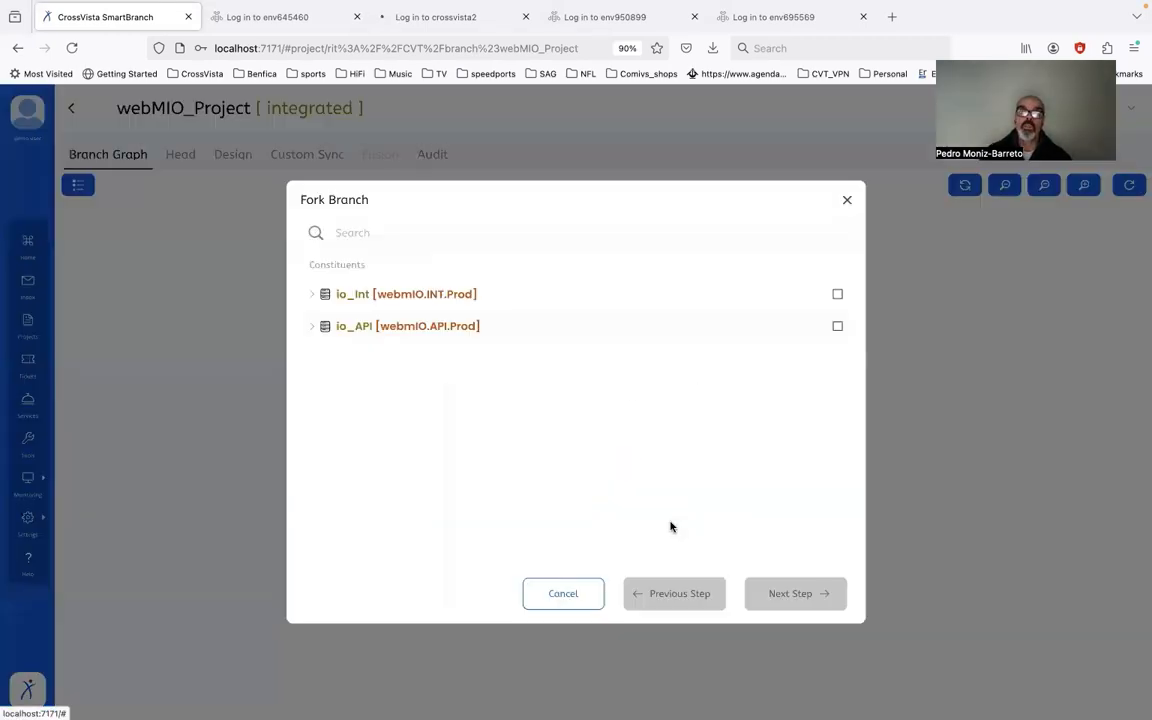
Step: Include DemoUser_Proj and the b2binboundchannel, createOrder and math APIs in the fork
{"action": "left_click", "coordinate": [311, 295]}
{"action": "left_click", "coordinate": [837, 326]}
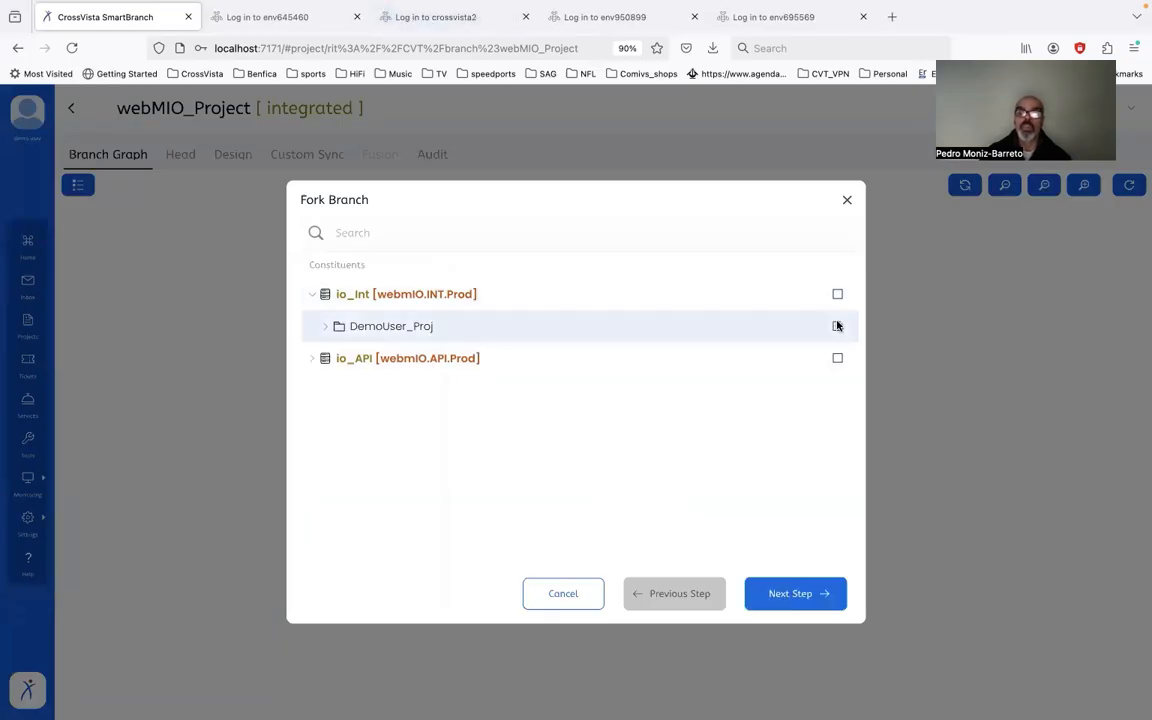
{"action": "left_click", "coordinate": [311, 359]}
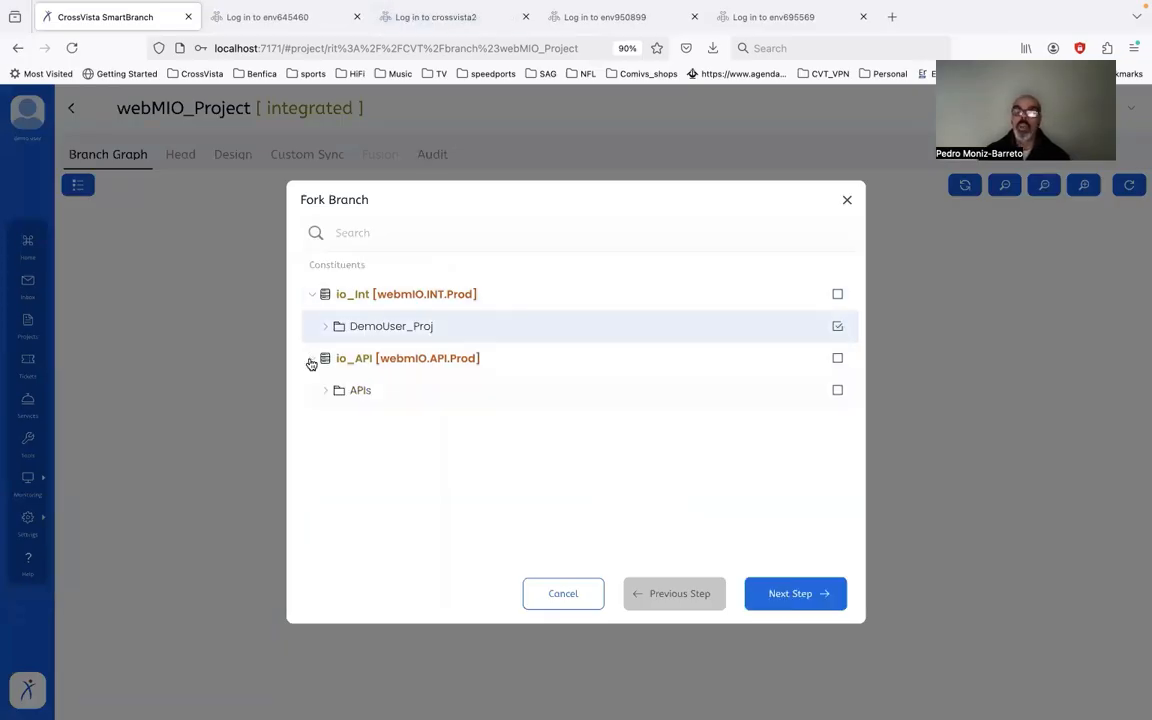
{"action": "left_click", "coordinate": [325, 390]}
{"action": "left_click", "coordinate": [837, 422]}
{"action": "left_click", "coordinate": [837, 454]}
{"action": "left_click", "coordinate": [837, 486]}
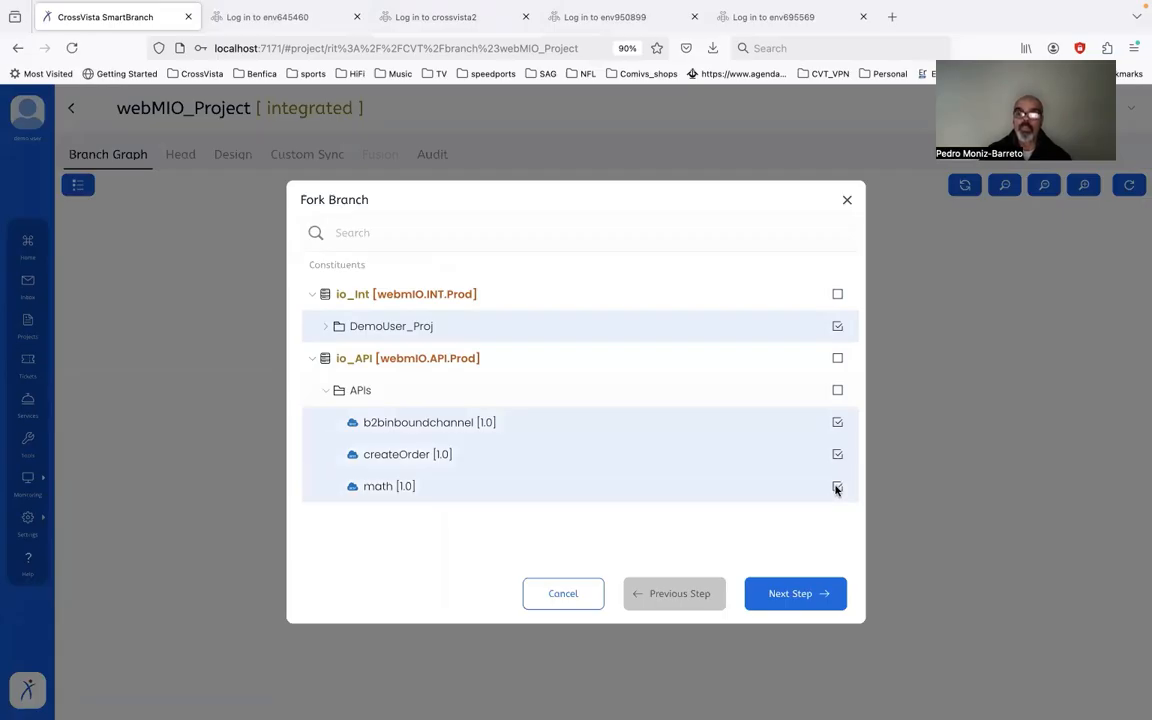
Step: Name the forked branch sit
{"action": "left_click", "coordinate": [800, 594]}
{"action": "double_click", "coordinate": [481, 253]}
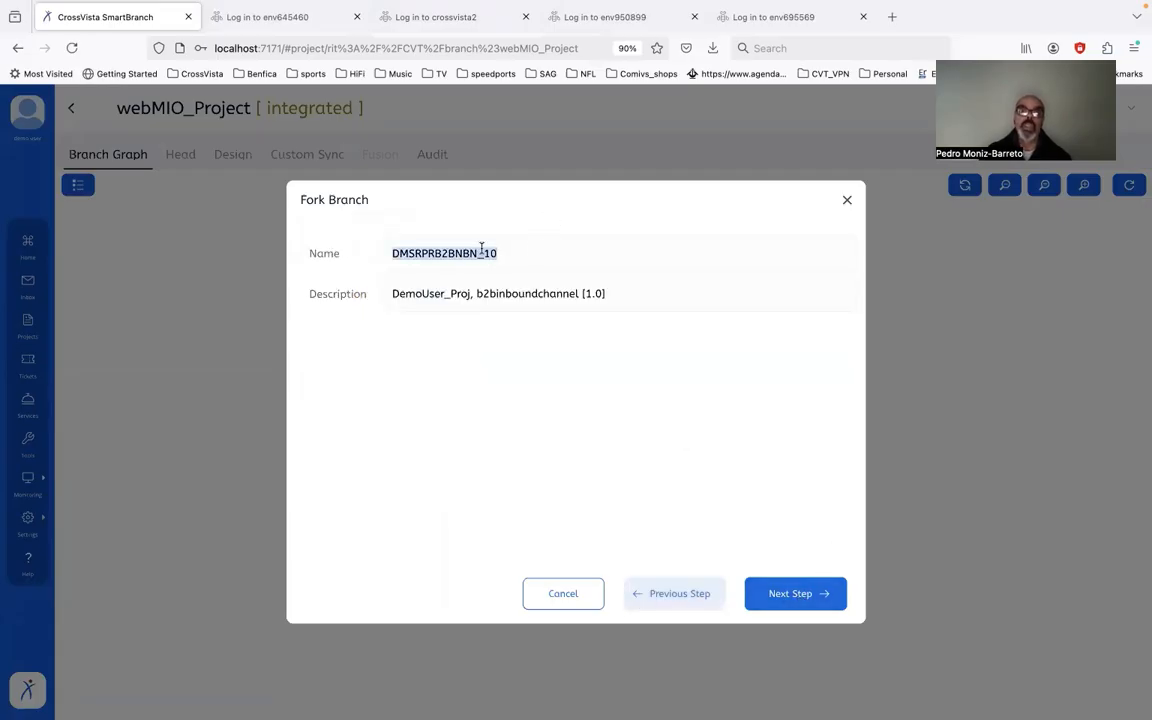
{"action": "type", "text": "sit"}
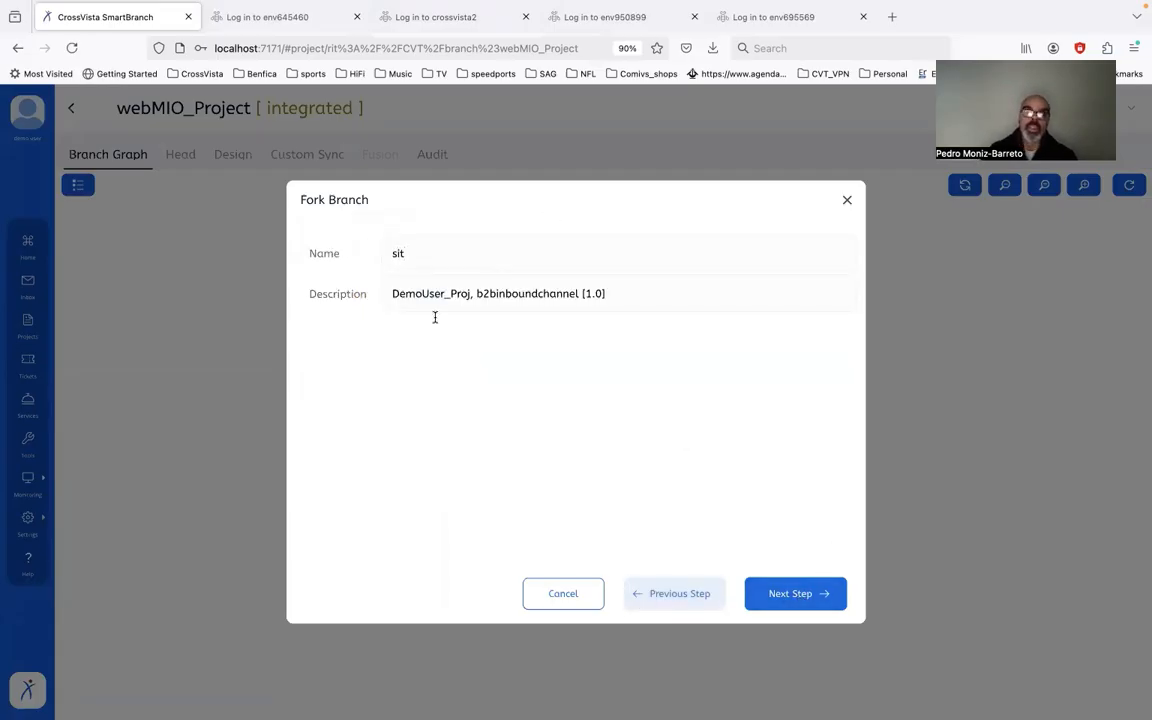
Step: Map io_Int to webmIO.INT.TEST and io_API to webmIO.API.Test, then submit the branch
{"action": "left_click", "coordinate": [789, 604]}
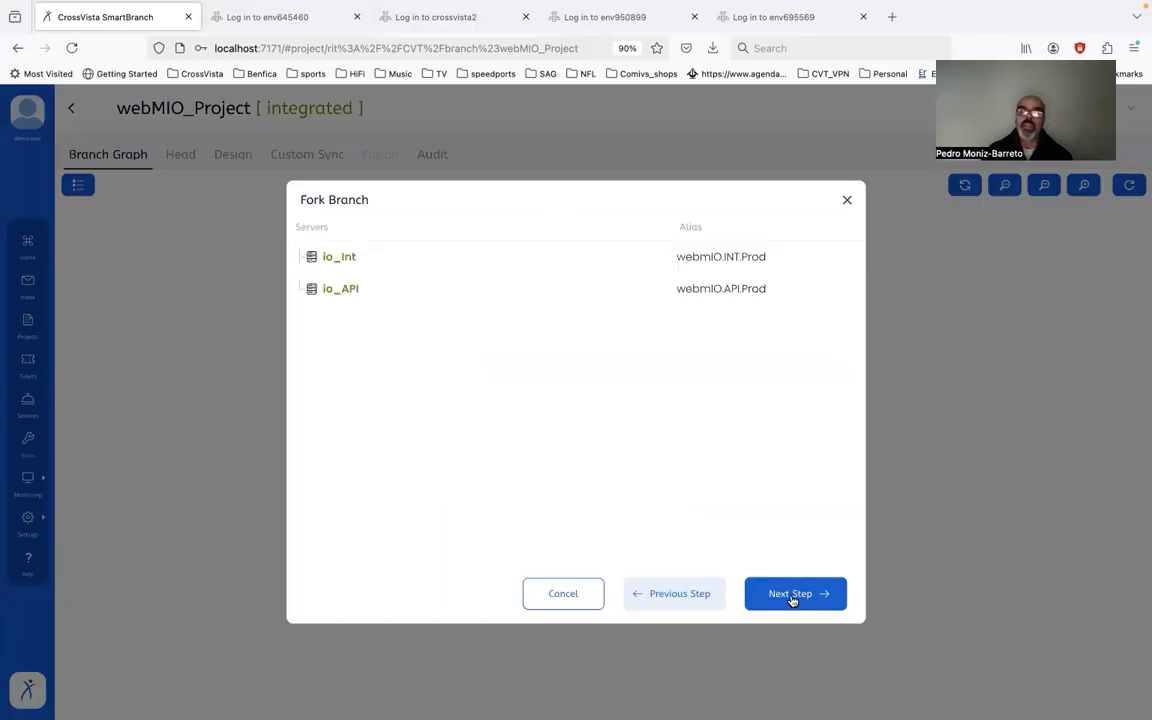
{"action": "left_click", "coordinate": [856, 261]}
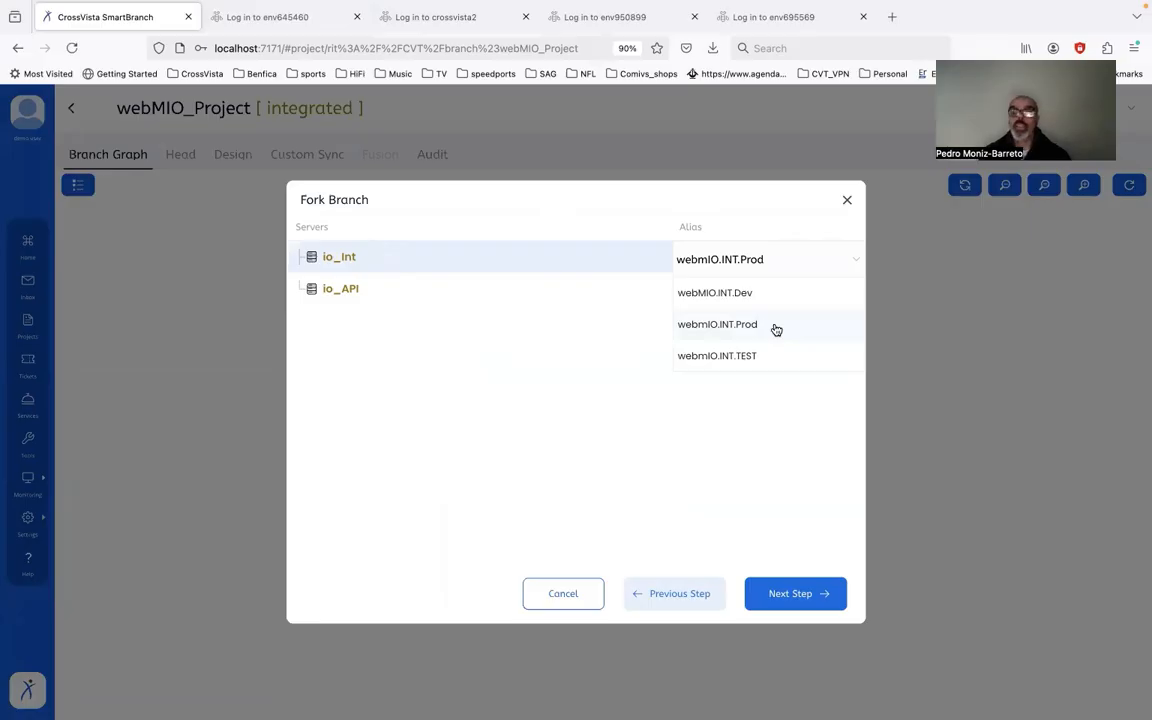
{"action": "left_click", "coordinate": [764, 357]}
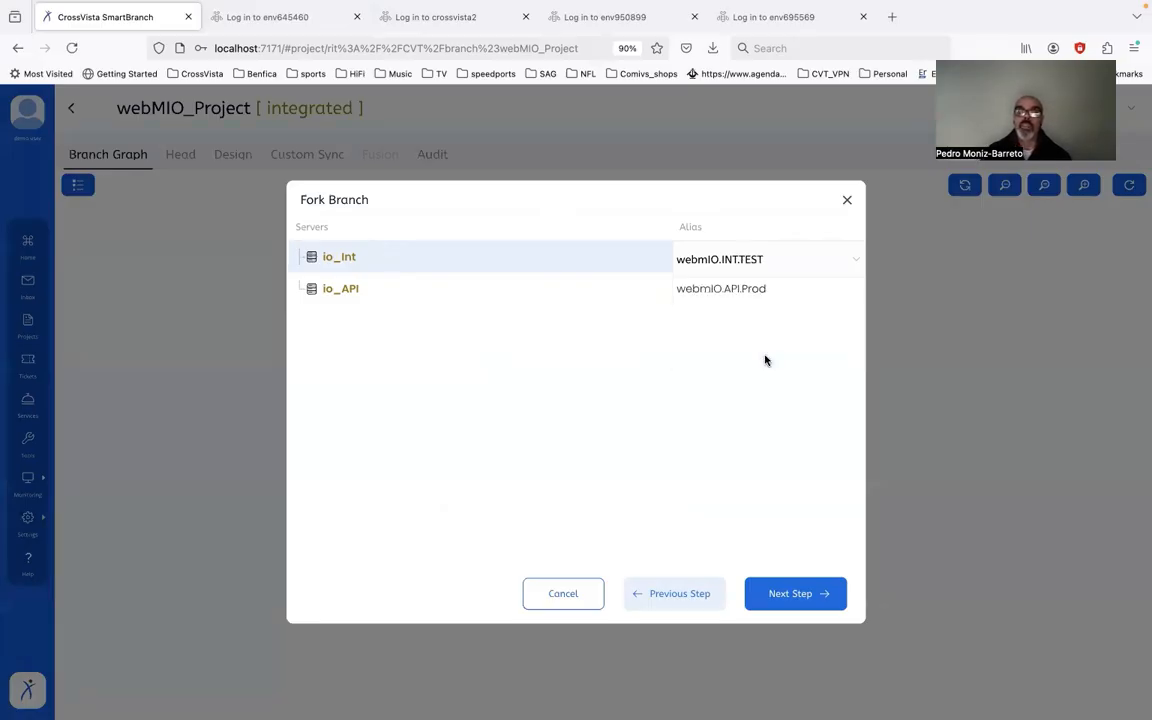
{"action": "left_click", "coordinate": [771, 292]}
{"action": "left_click", "coordinate": [793, 294]}
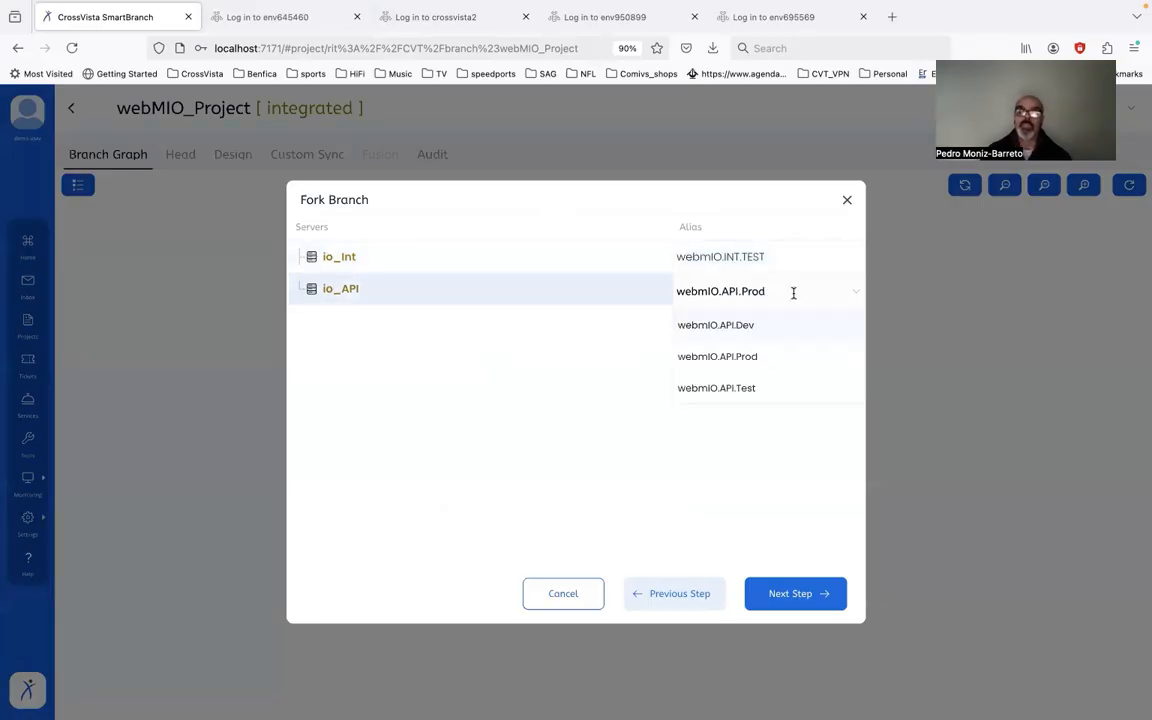
{"action": "left_click", "coordinate": [774, 384]}
{"action": "left_click", "coordinate": [786, 590]}
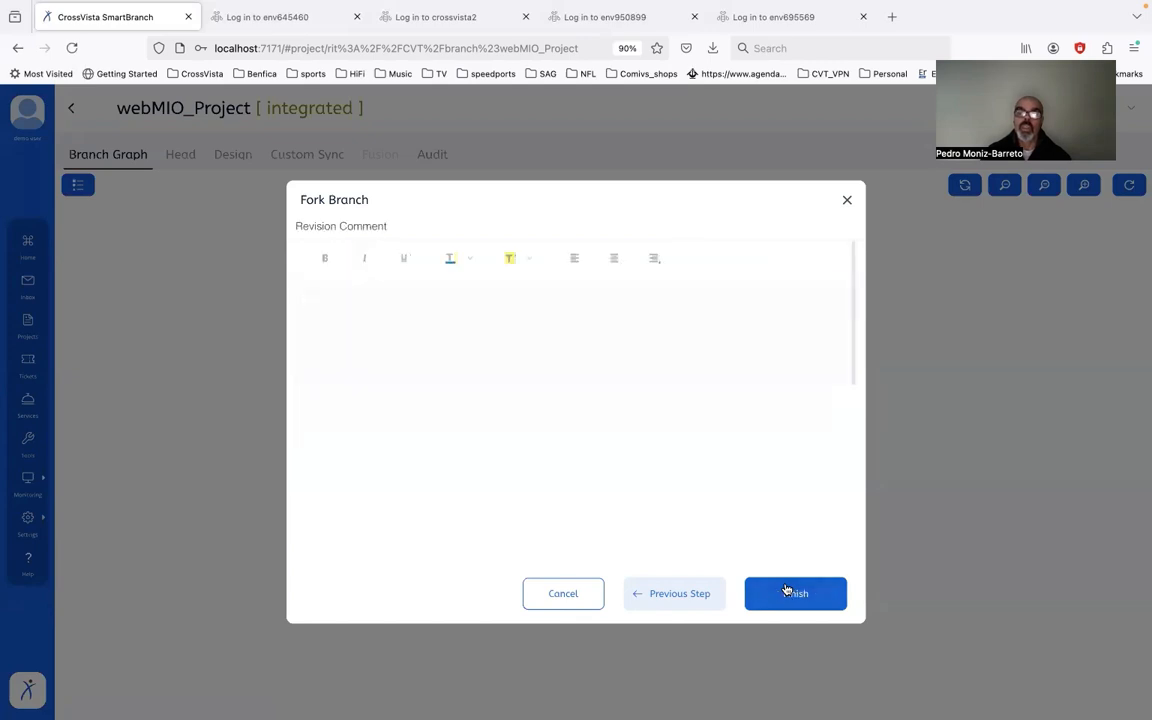
{"action": "left_click", "coordinate": [786, 590]}
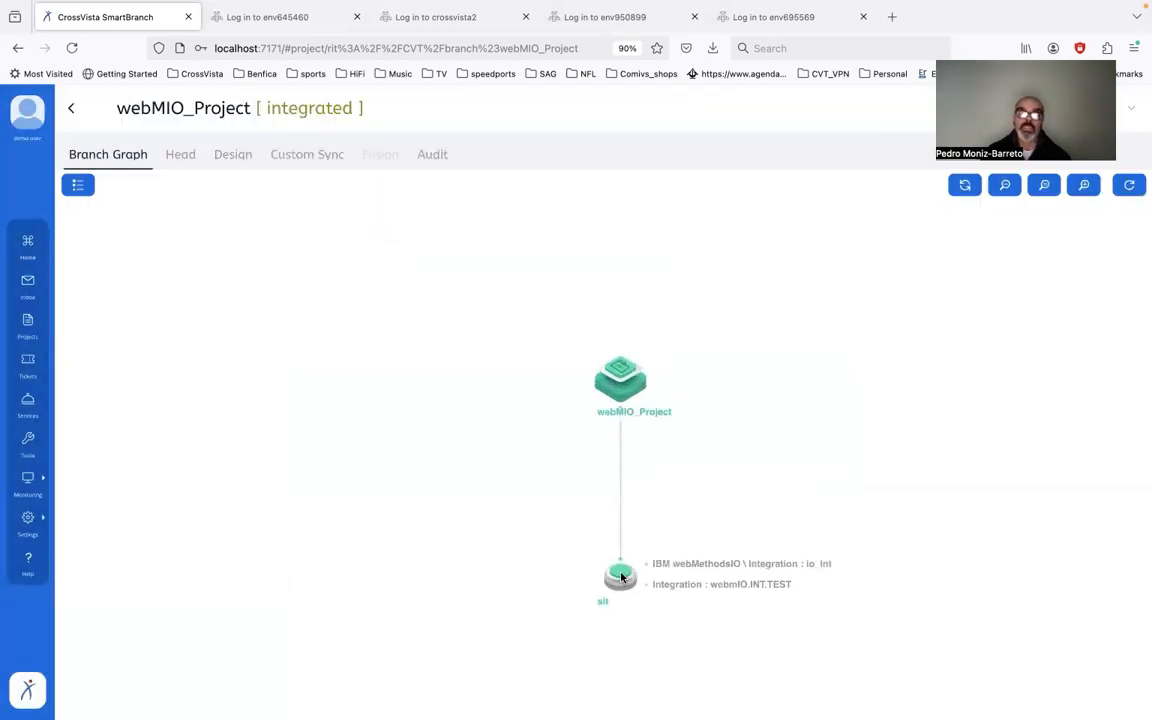
Step: Run and confirm the initial head sync on sit, closing the log showing 2 changed, 1 added
{"action": "left_click", "coordinate": [621, 577]}
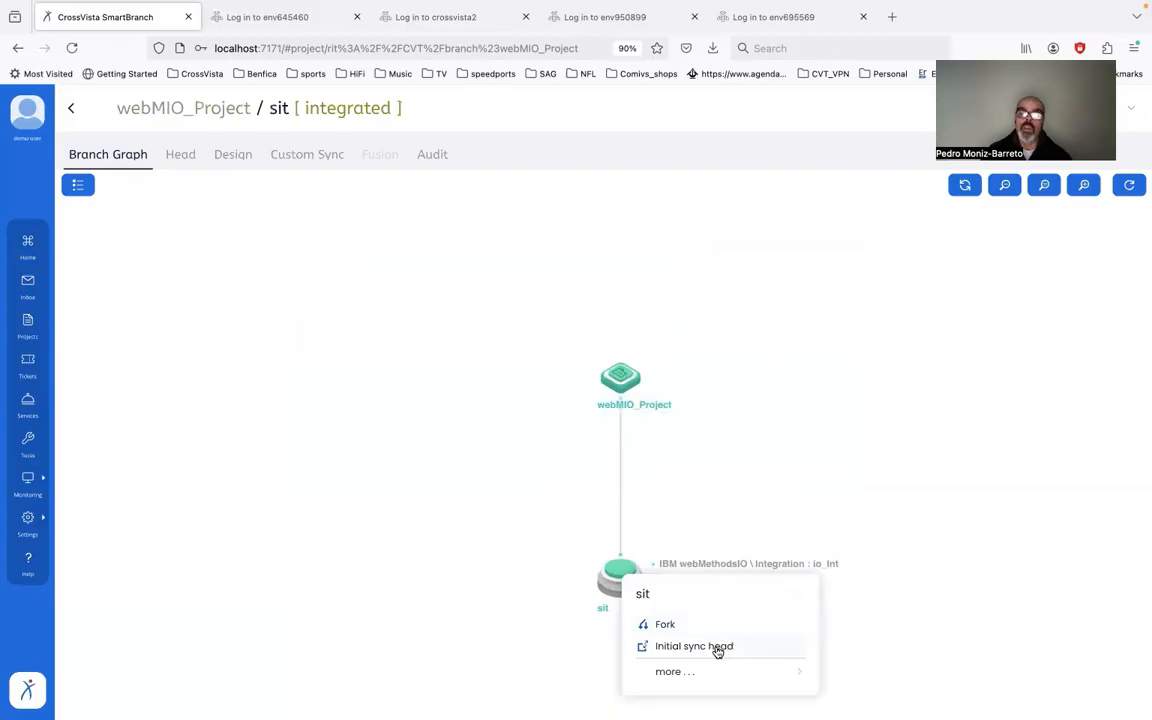
{"action": "left_click", "coordinate": [717, 648]}
{"action": "left_click", "coordinate": [590, 531]}
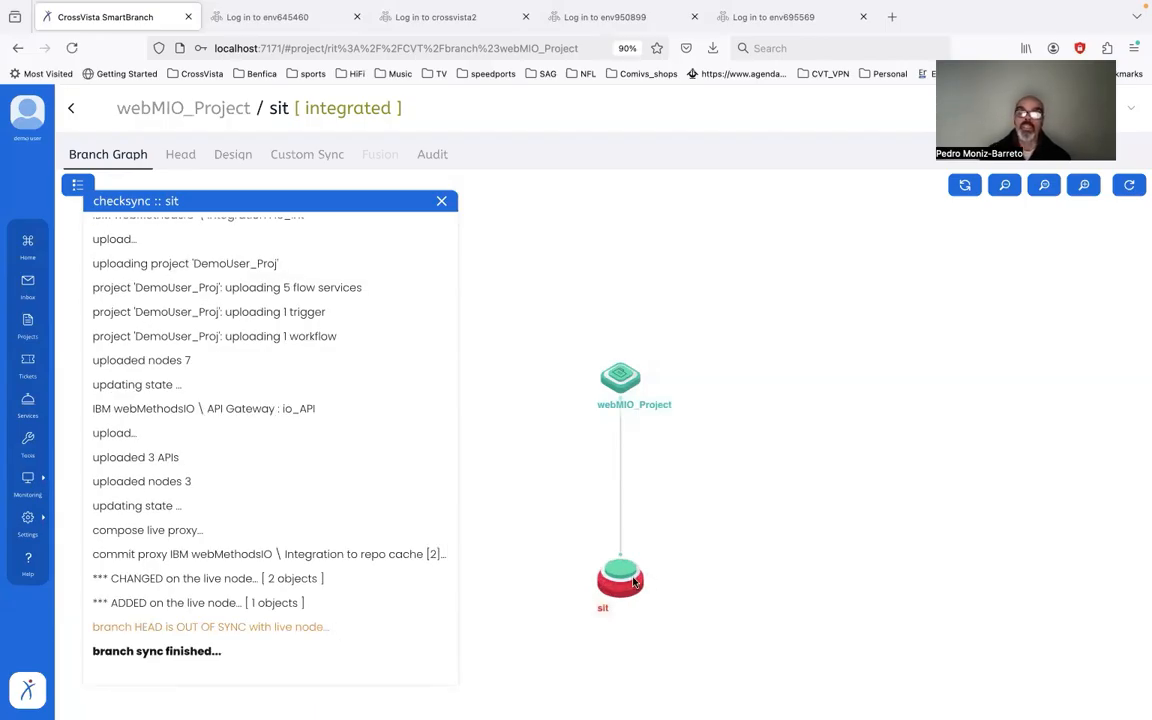
{"action": "mouse_move", "coordinate": [624, 585]}
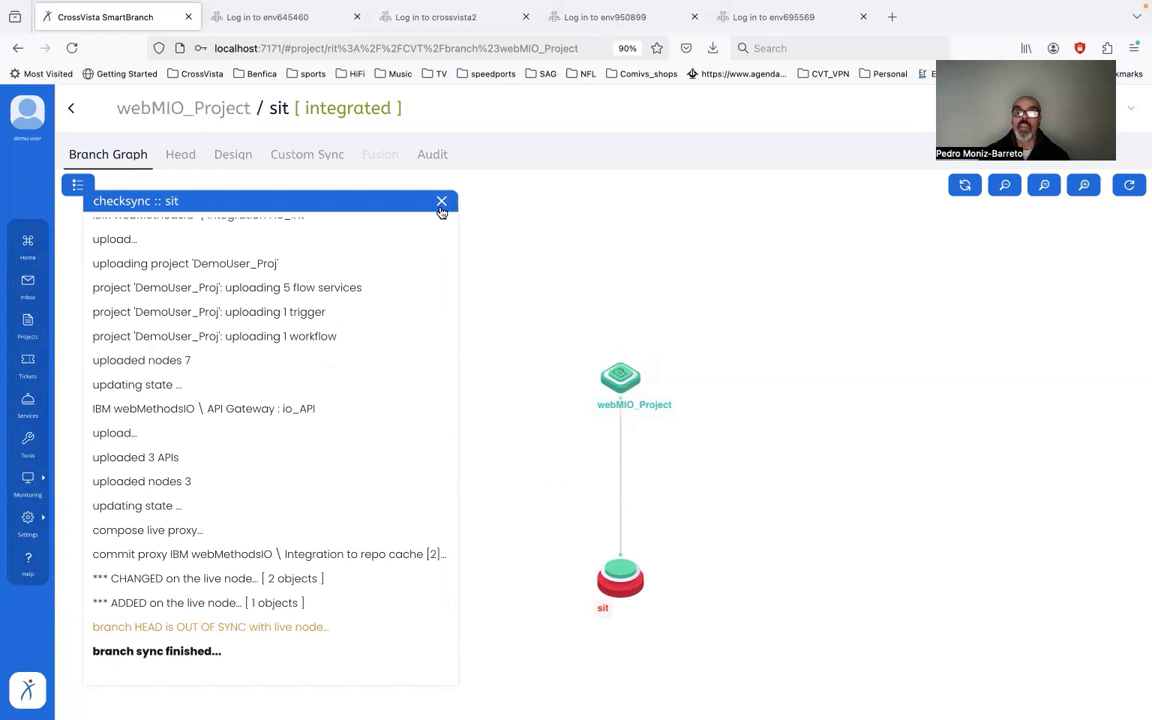
{"action": "left_click", "coordinate": [441, 201]}
{"action": "left_click", "coordinate": [620, 578]}
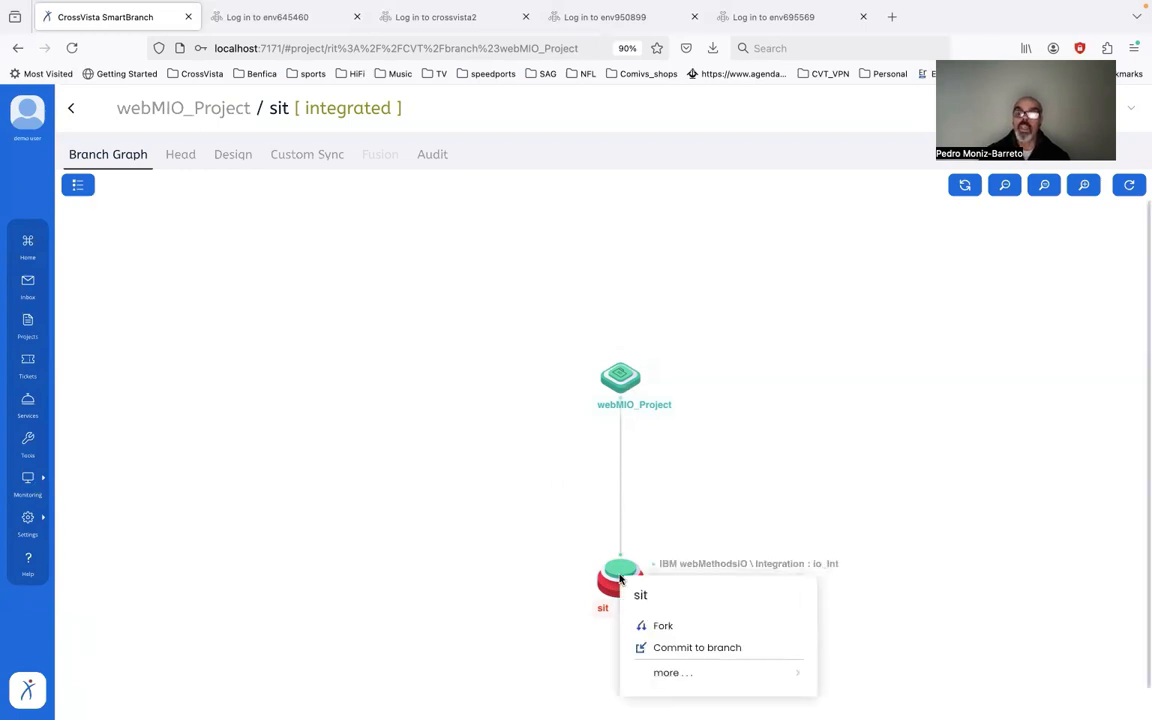
{"action": "left_click", "coordinate": [695, 654]}
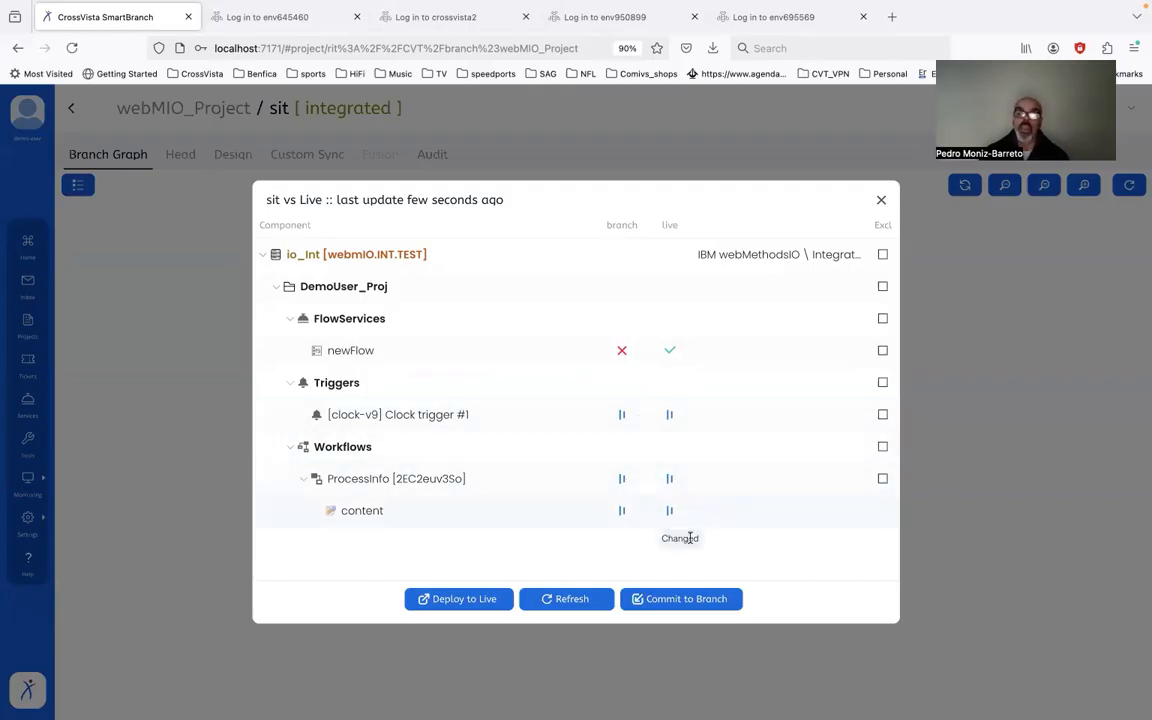
{"action": "left_click", "coordinate": [674, 599]}
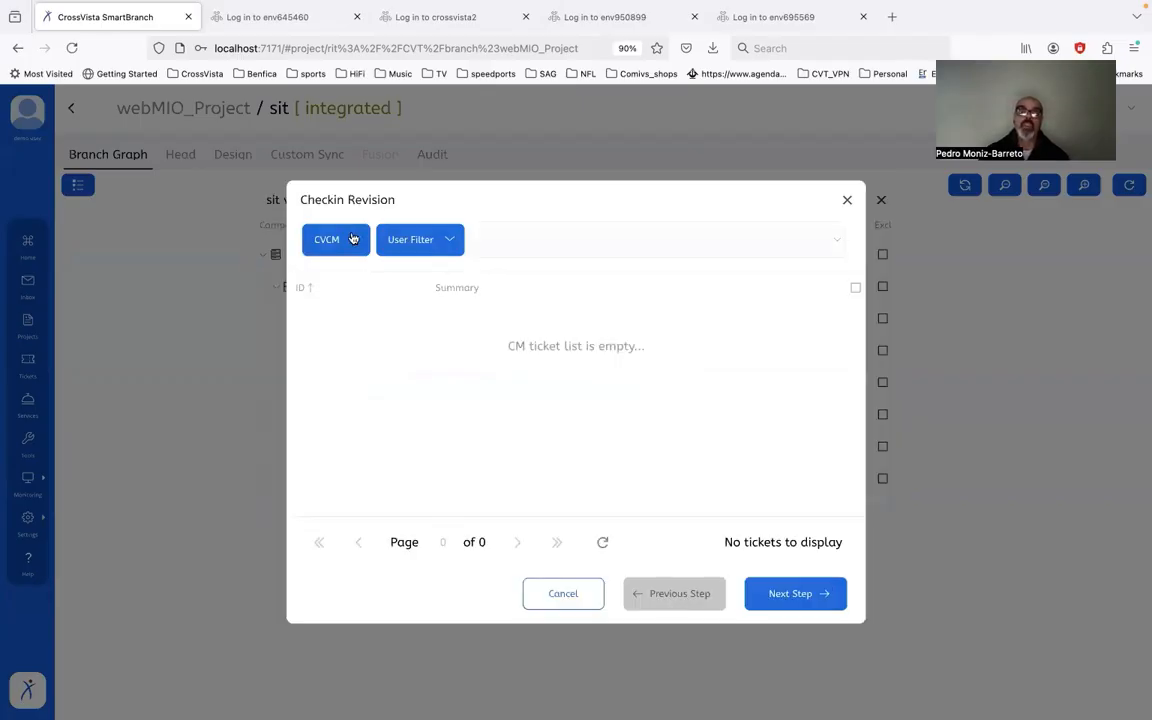
{"action": "left_click", "coordinate": [352, 238]}
{"action": "left_click", "coordinate": [348, 280]}
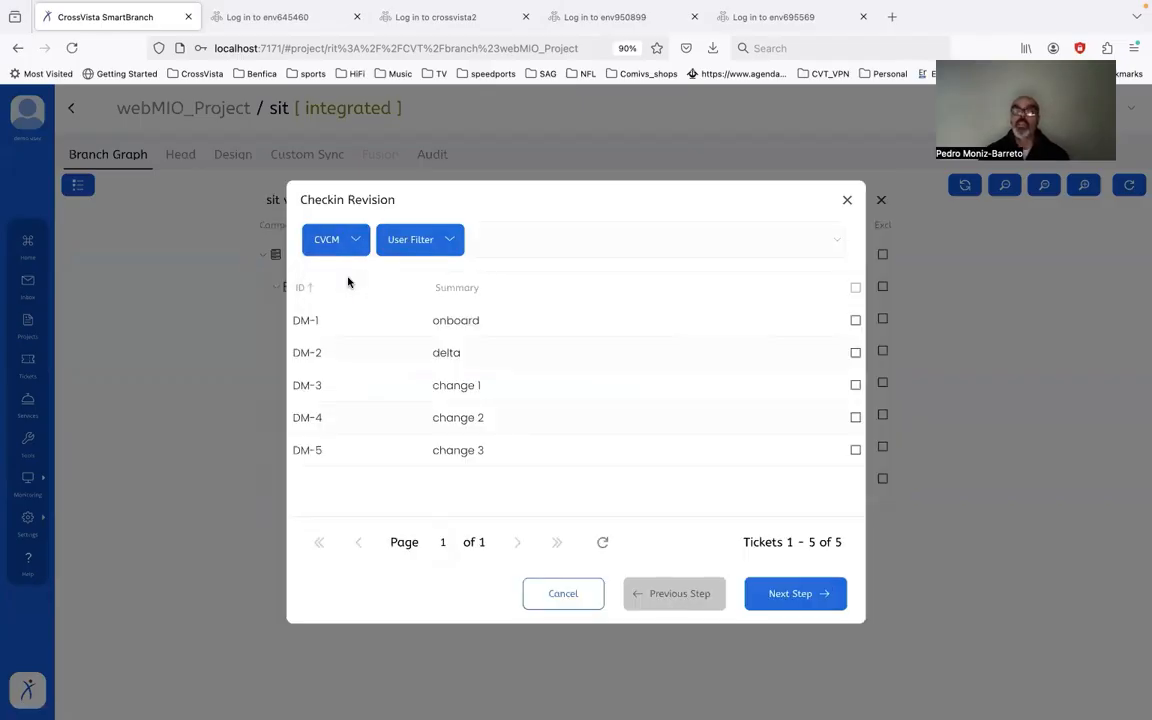
{"action": "left_click", "coordinate": [516, 350]}
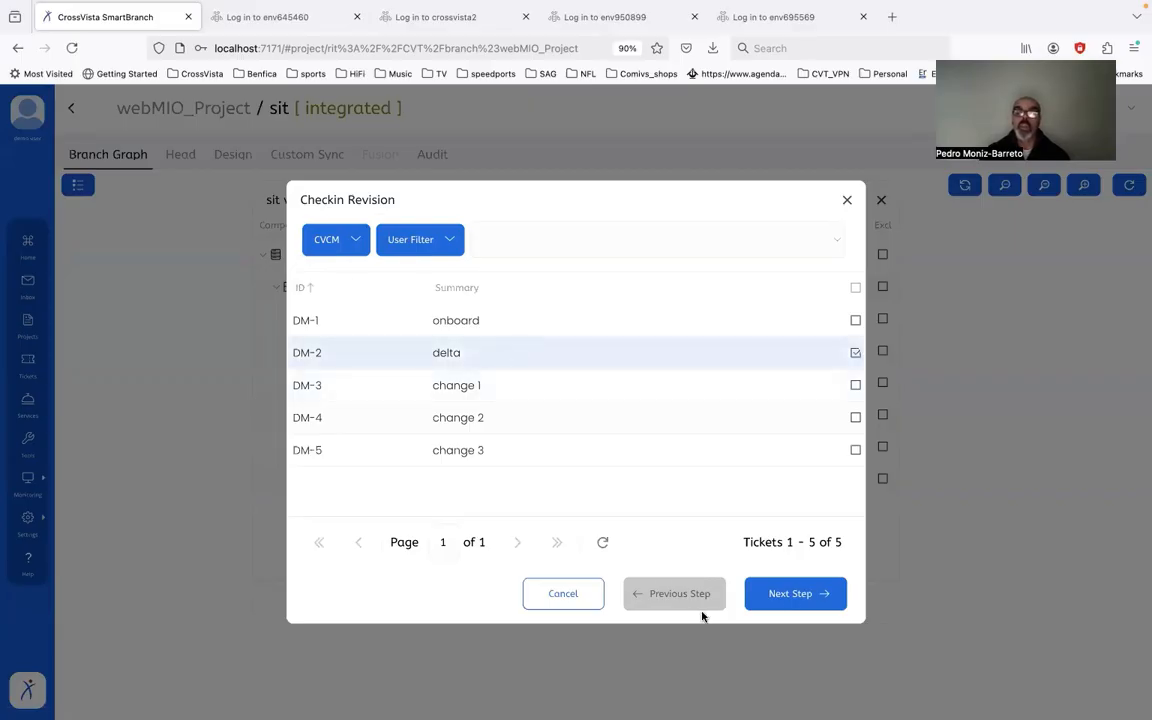
{"action": "left_click", "coordinate": [803, 594]}
{"action": "left_click", "coordinate": [803, 594]}
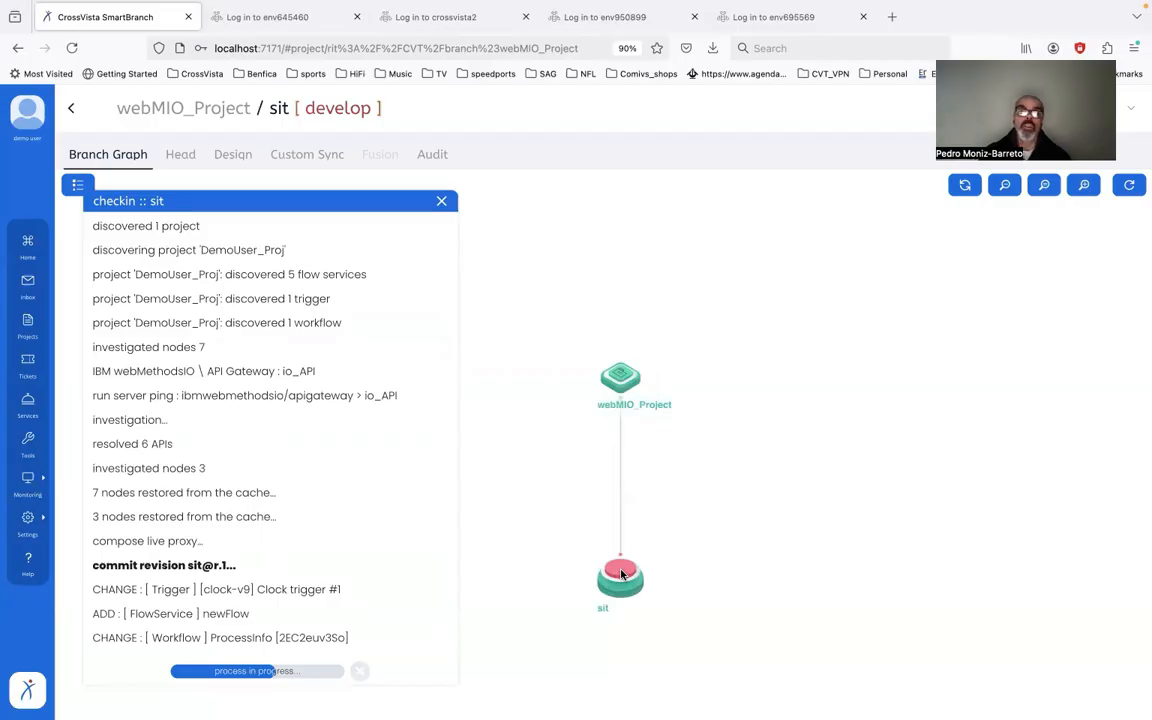
Step: Mark sit as integrated and review newFlow, trigger and ProcessInfo workflow versions under DM-2
{"action": "left_click", "coordinate": [621, 575]}
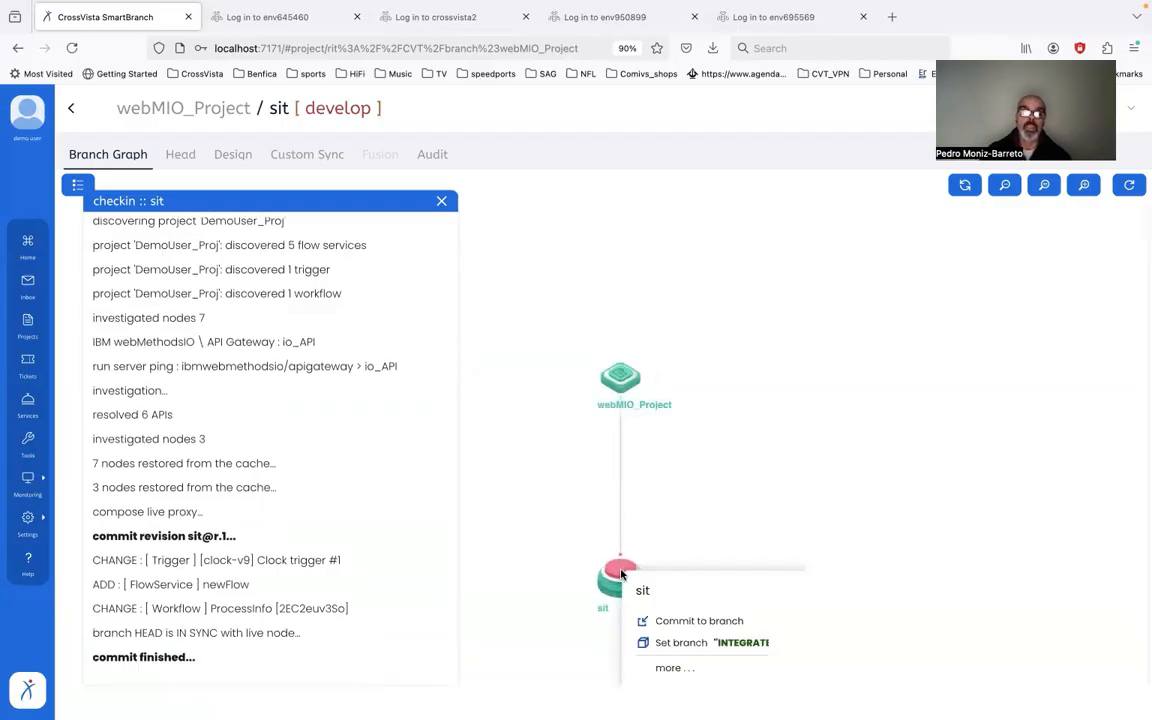
{"action": "left_click", "coordinate": [738, 647]}
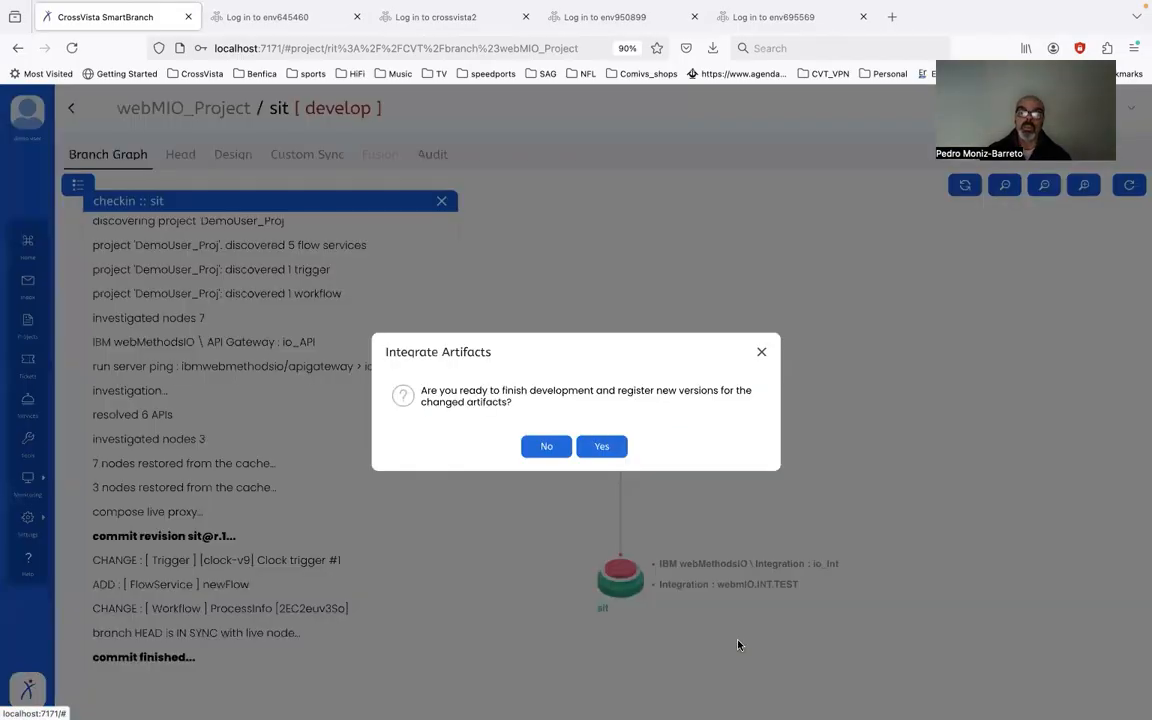
{"action": "left_click", "coordinate": [600, 447]}
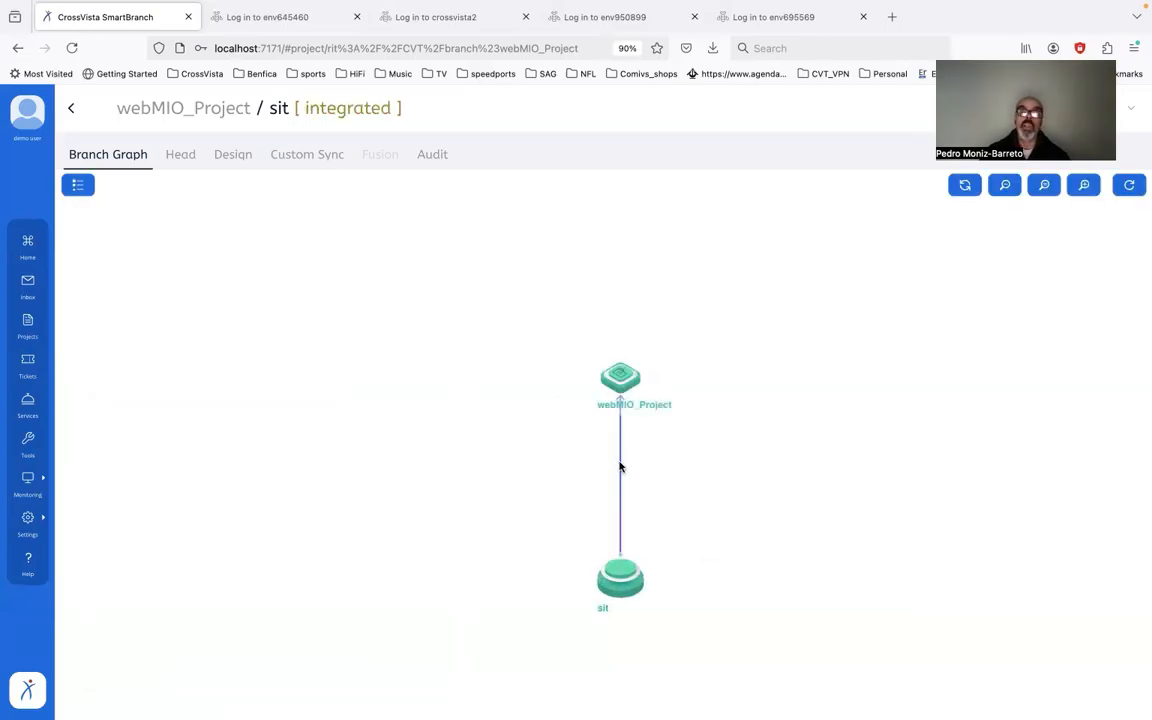
{"action": "left_click", "coordinate": [620, 467]}
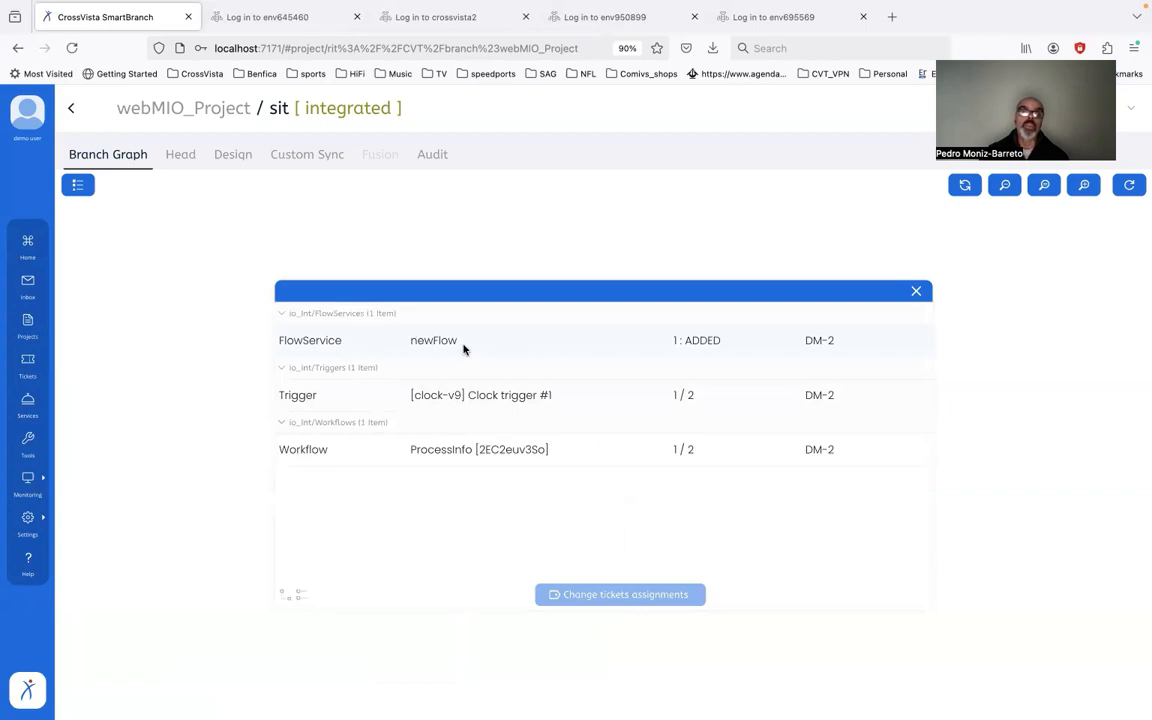
{"action": "left_click", "coordinate": [917, 294]}
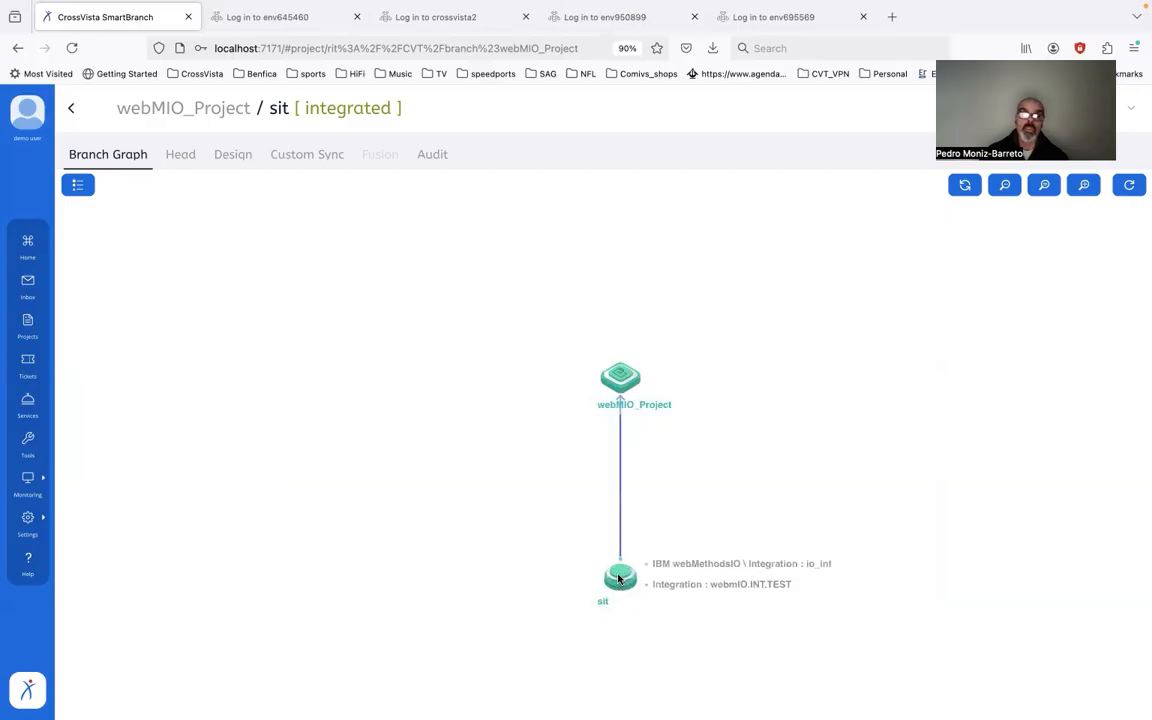
Step: Start forking sit, including DemoUser_Proj, b2binboundchannel, createOrder and math
{"action": "left_click", "coordinate": [619, 578]}
{"action": "left_click", "coordinate": [714, 632]}
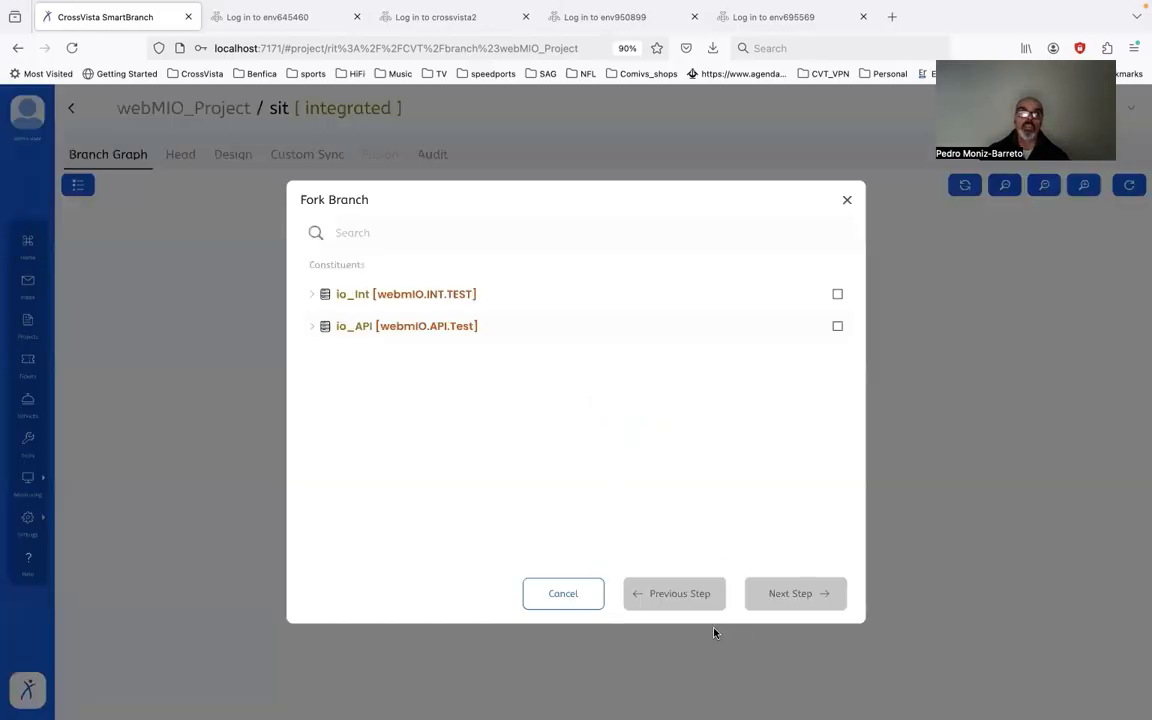
{"action": "left_click", "coordinate": [313, 294]}
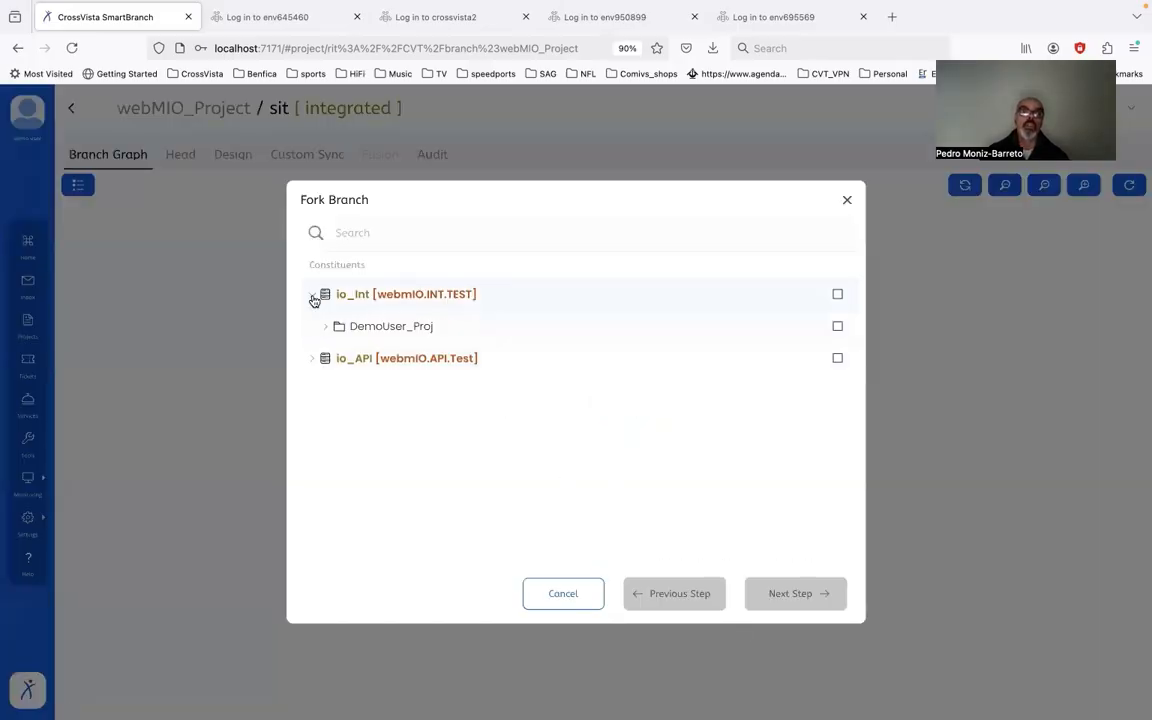
{"action": "left_click", "coordinate": [311, 360]}
{"action": "left_click", "coordinate": [322, 391]}
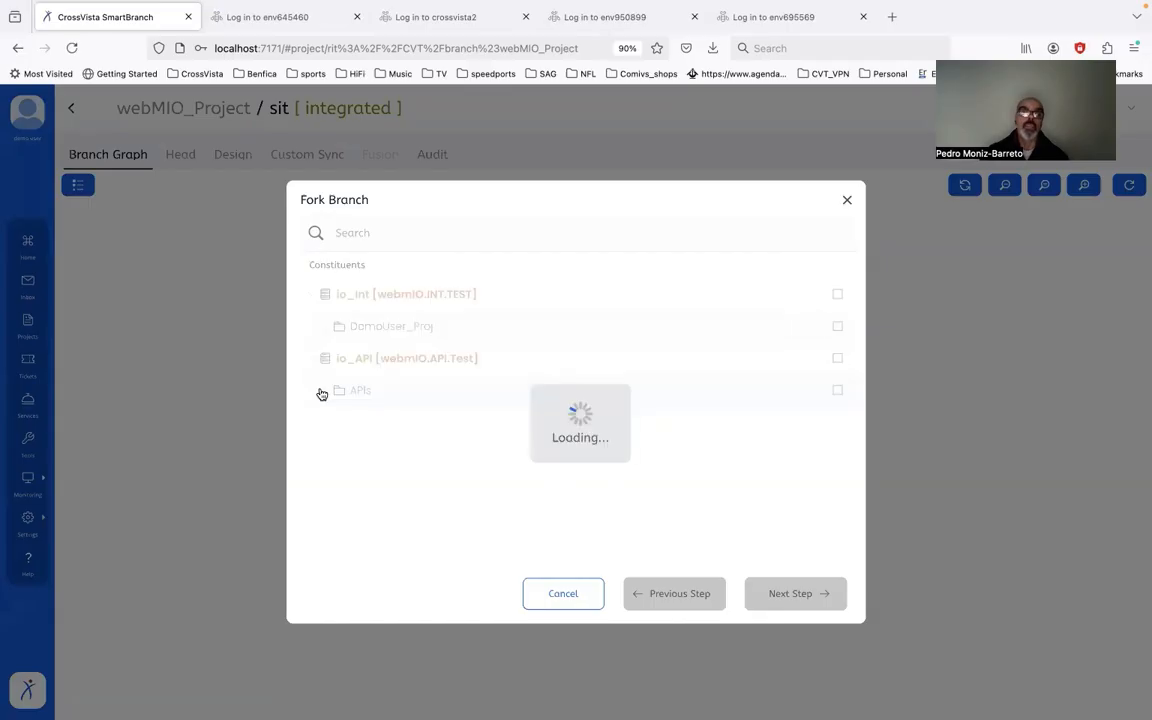
{"action": "left_click", "coordinate": [838, 327]}
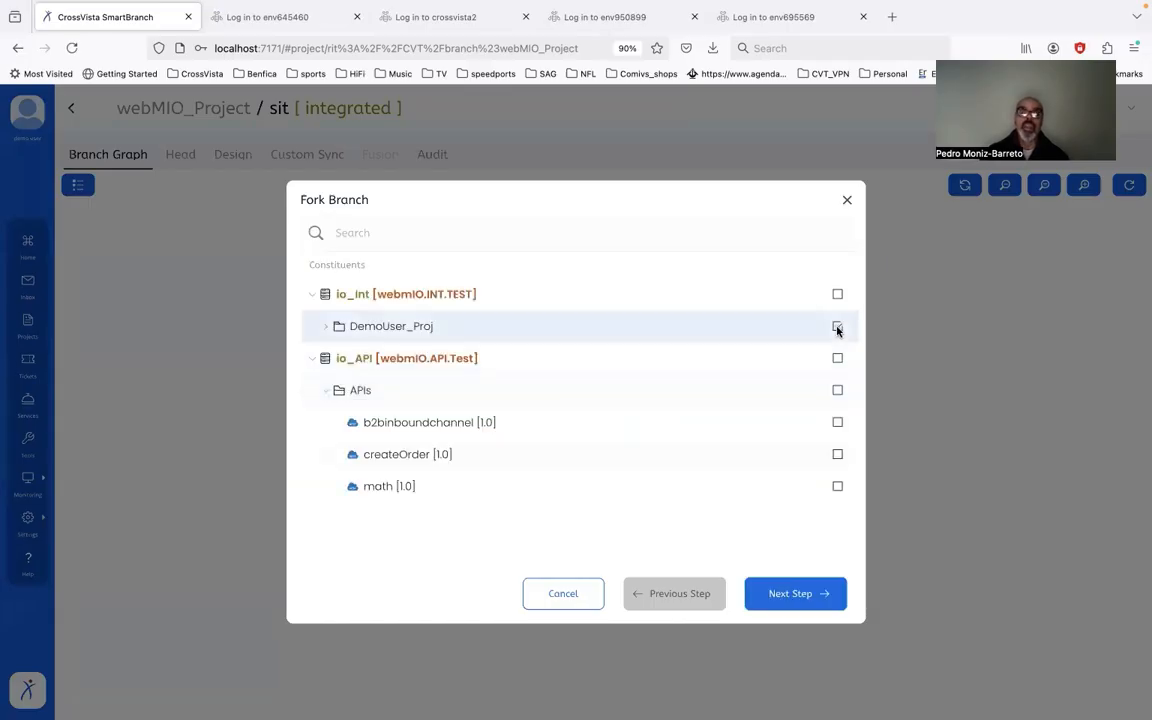
{"action": "left_click", "coordinate": [838, 422]}
{"action": "left_click", "coordinate": [838, 454]}
{"action": "left_click", "coordinate": [838, 486]}
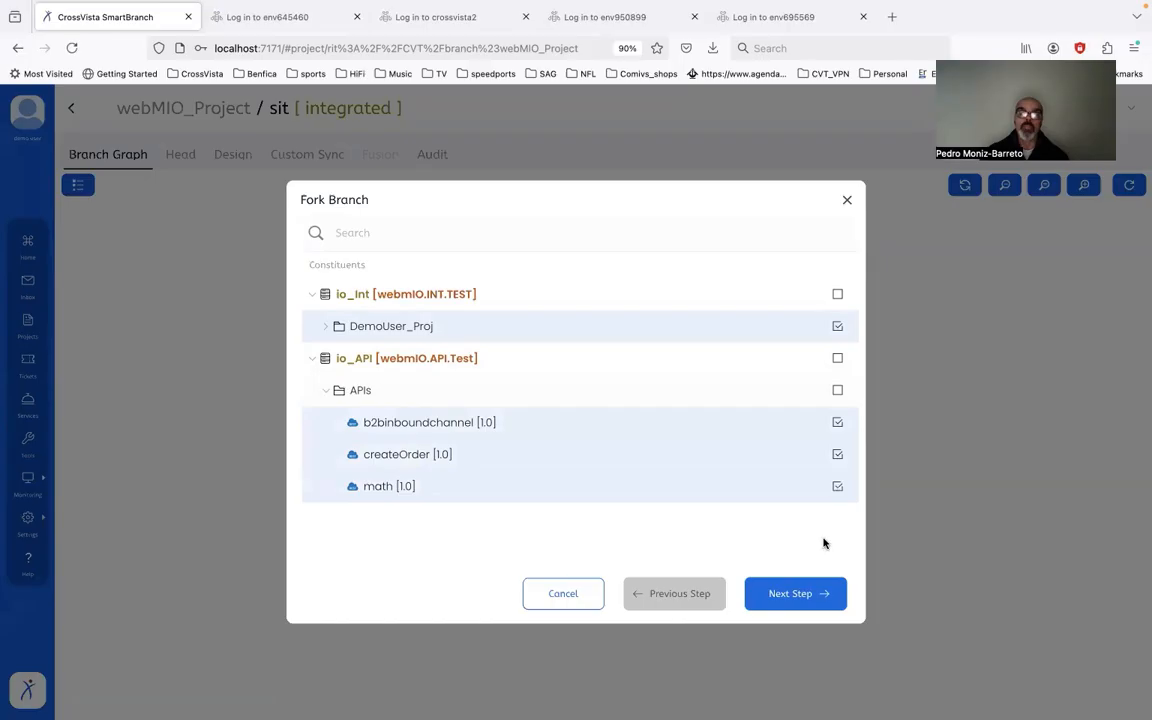
Step: Name the new branch DEV
{"action": "left_click", "coordinate": [792, 596]}
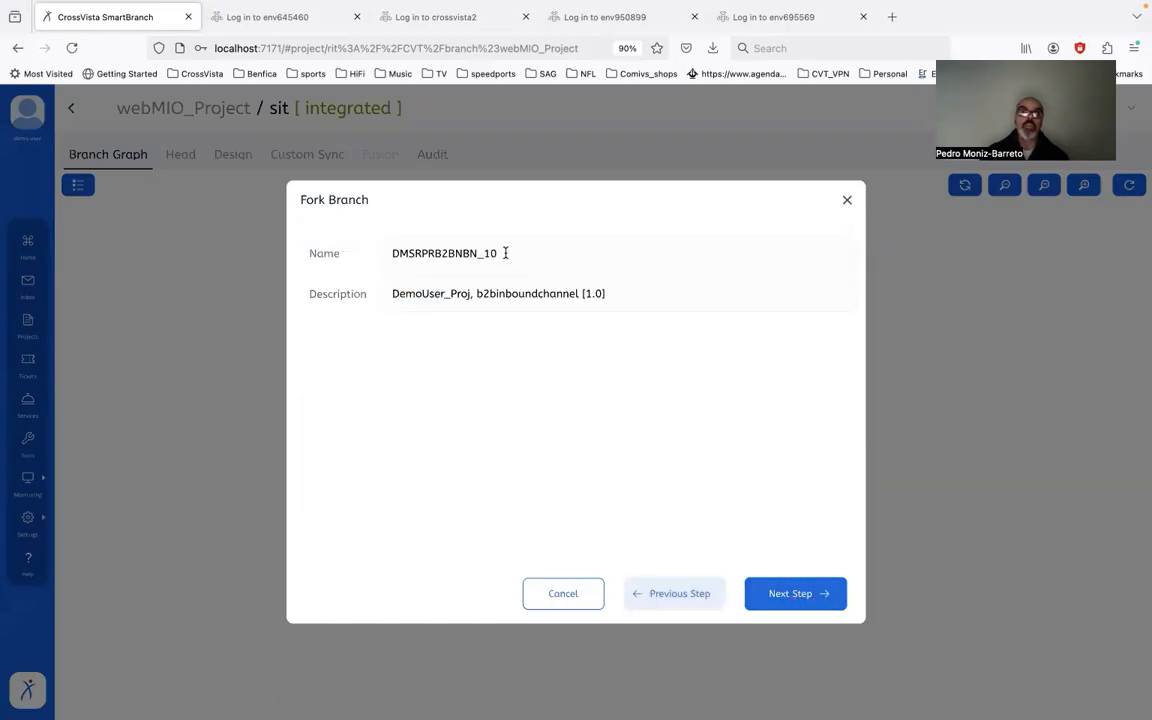
{"action": "left_click_drag", "start_coordinate": [506, 253], "coordinate": [342, 251]}
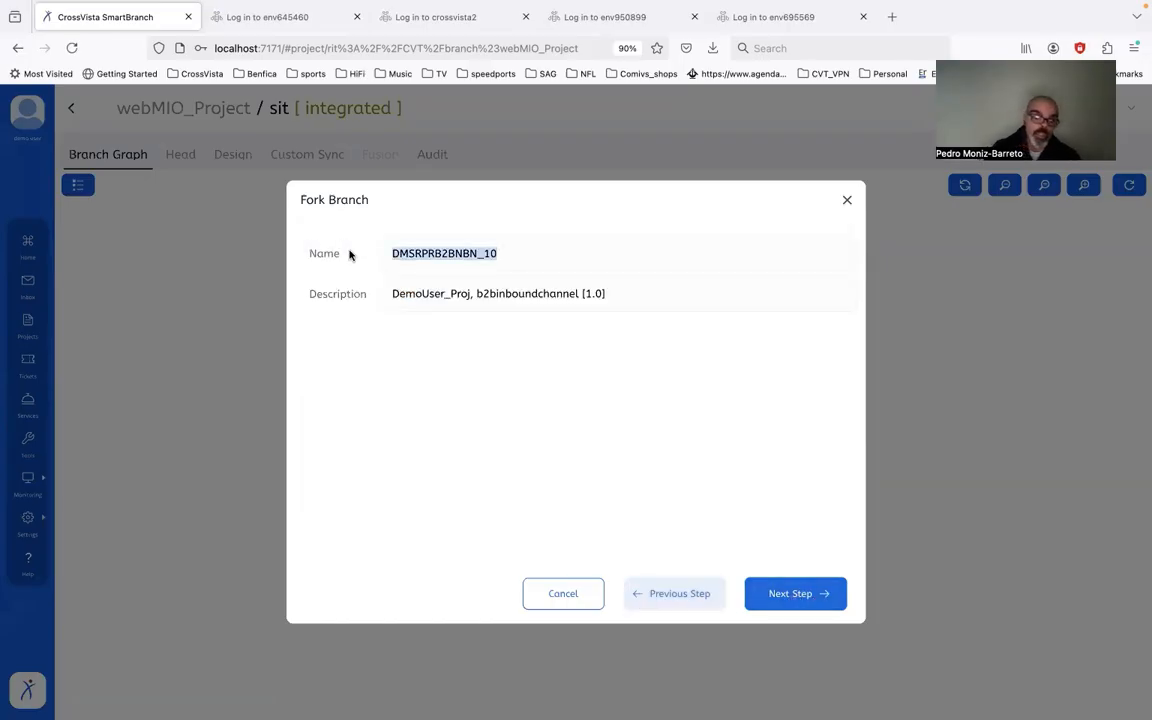
{"action": "type", "text": "DEV"}
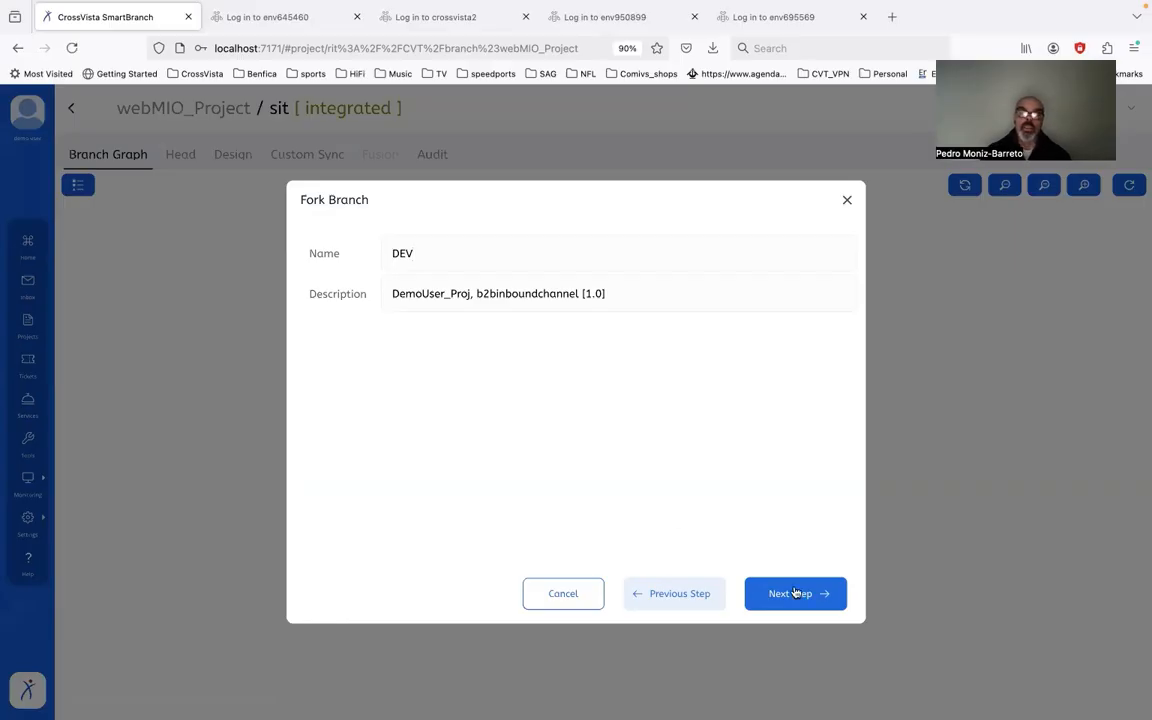
Step: Map io_Int to webmIO.INT.Dev and io_API to webmIO.API.Dev, then finish the fork
{"action": "left_click", "coordinate": [795, 593]}
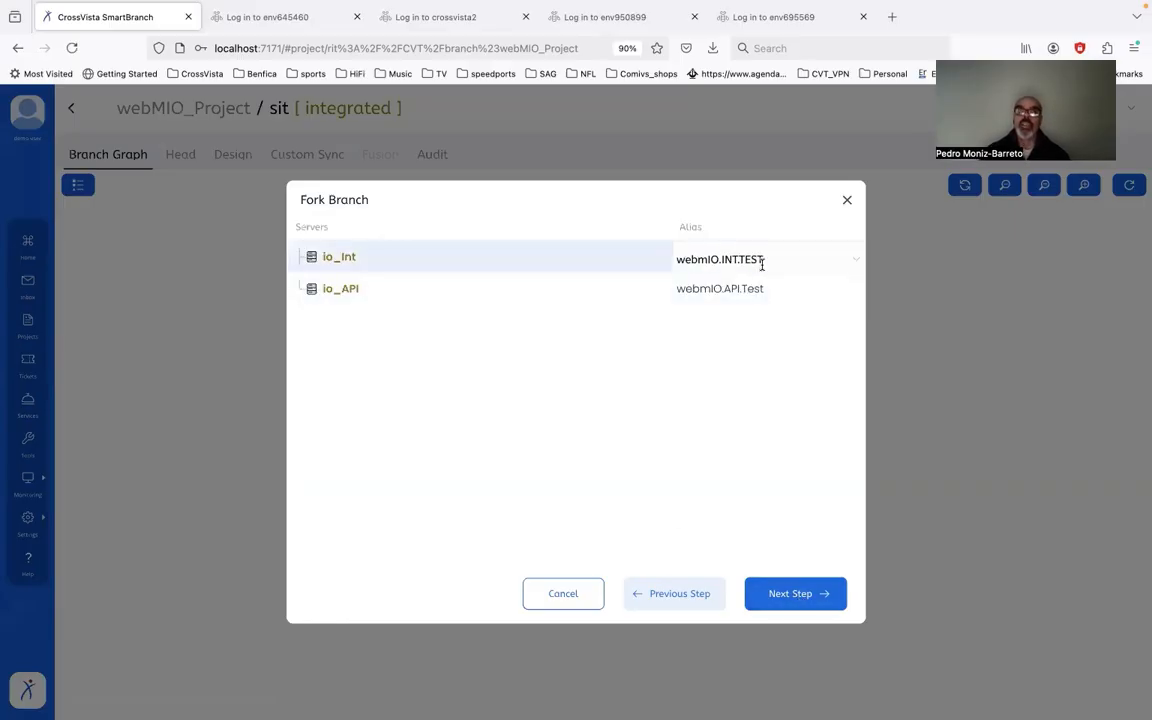
{"action": "left_click", "coordinate": [855, 261]}
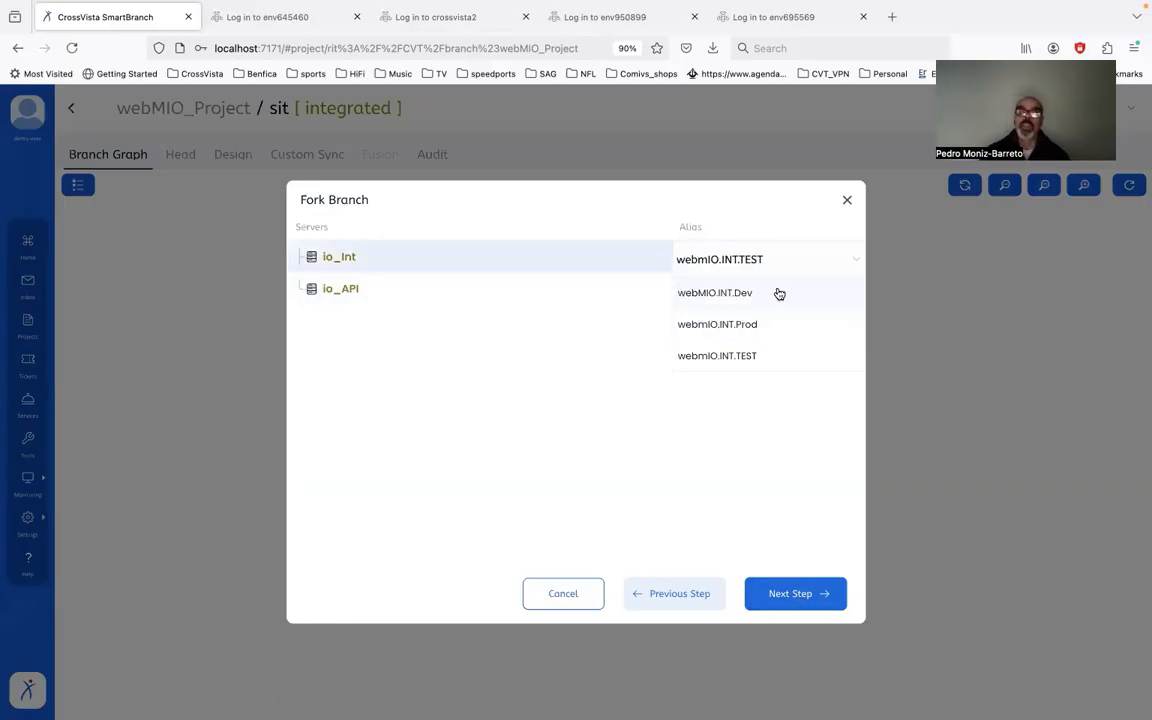
{"action": "left_click", "coordinate": [779, 293]}
{"action": "left_click", "coordinate": [813, 288]}
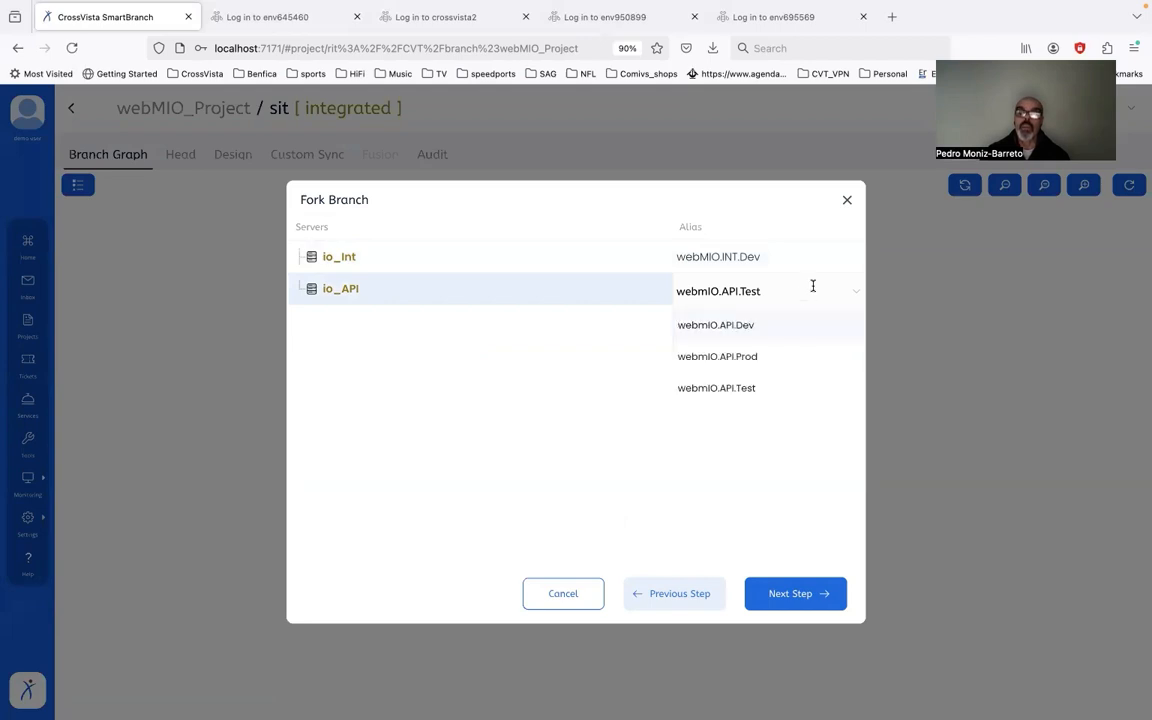
{"action": "left_click", "coordinate": [771, 327]}
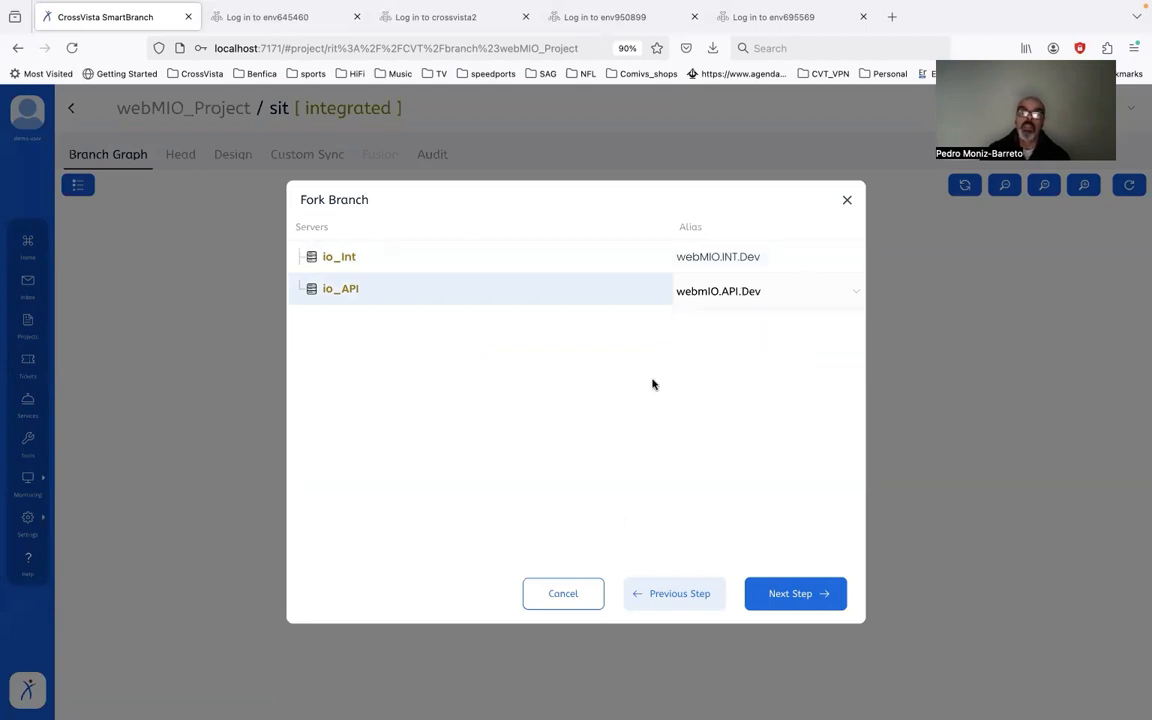
{"action": "left_click", "coordinate": [800, 596]}
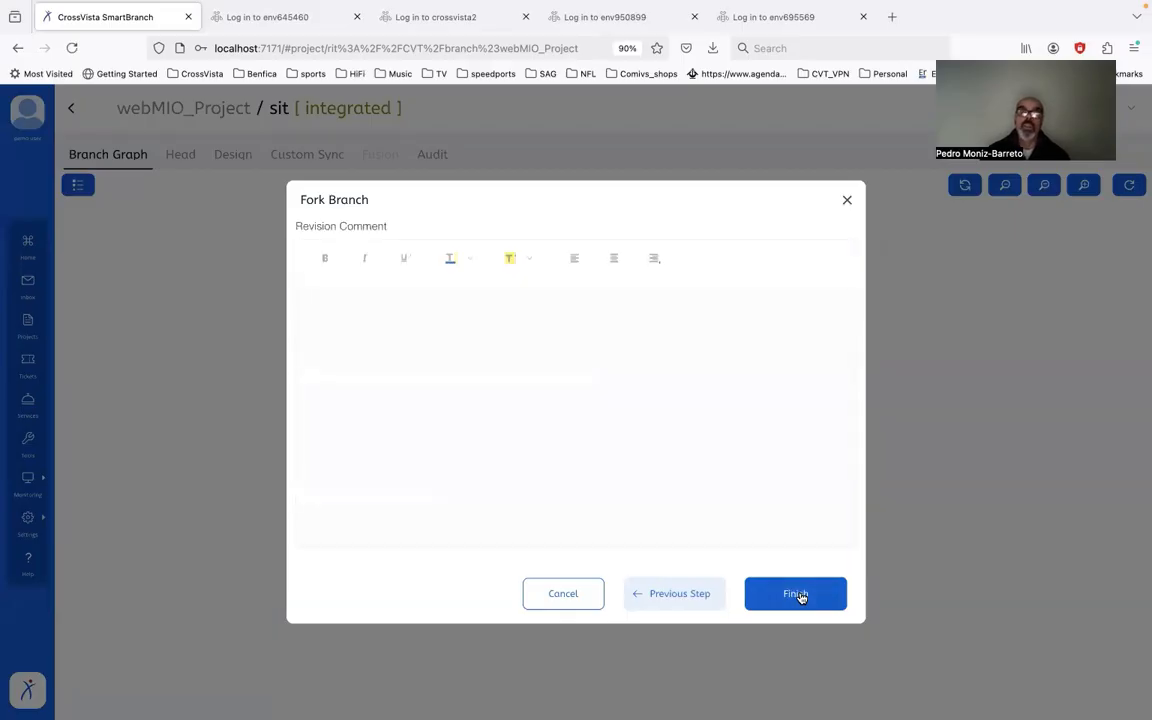
{"action": "left_click", "coordinate": [800, 596]}
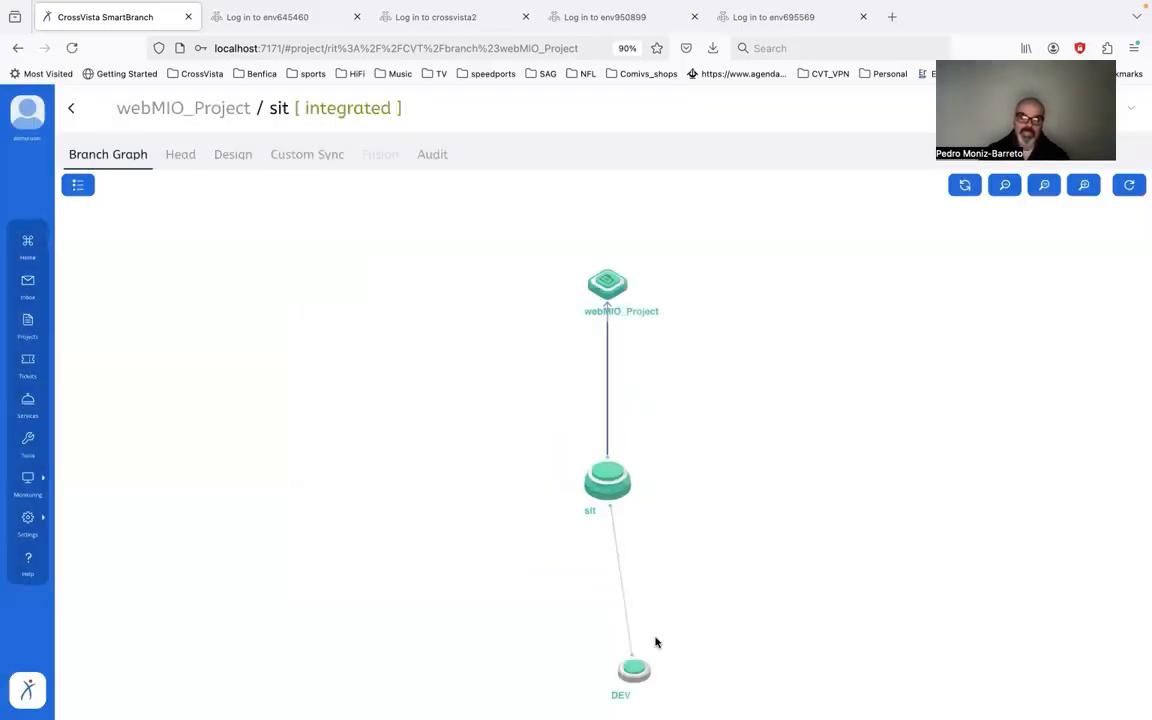
Step: Run Initial Sync Head on DEV, which reports 4 objects changed and 1 removed
{"action": "left_click", "coordinate": [638, 674]}
{"action": "left_click", "coordinate": [688, 674]}
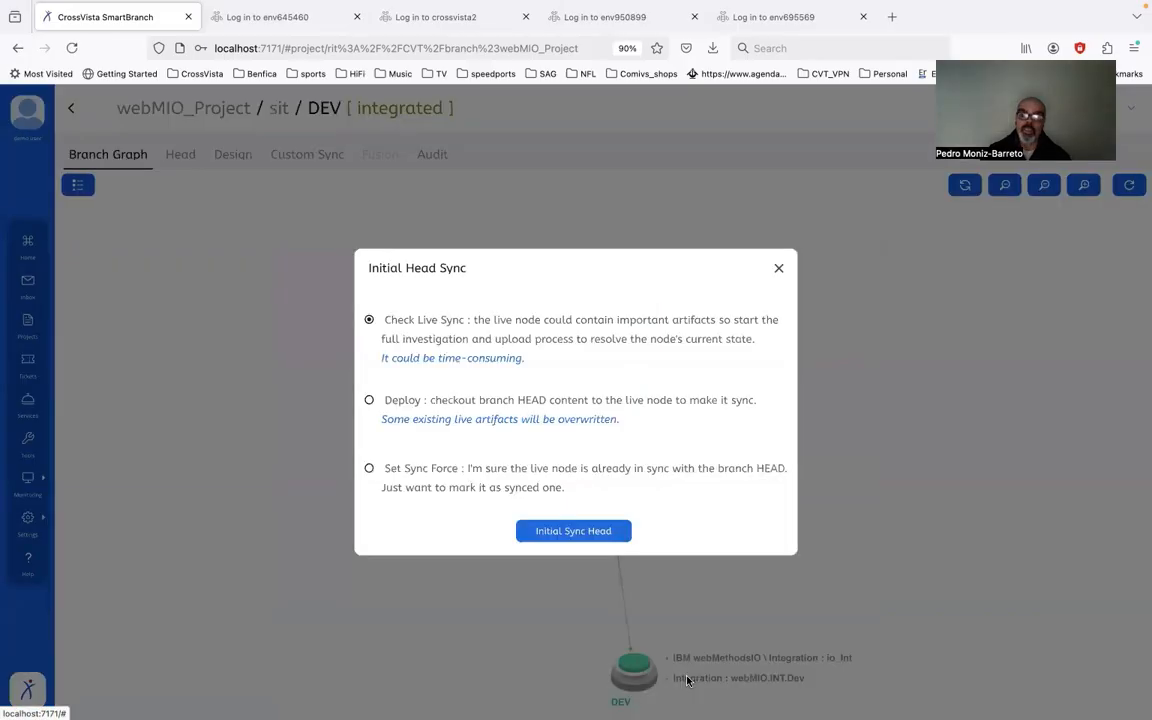
{"action": "left_click", "coordinate": [561, 533]}
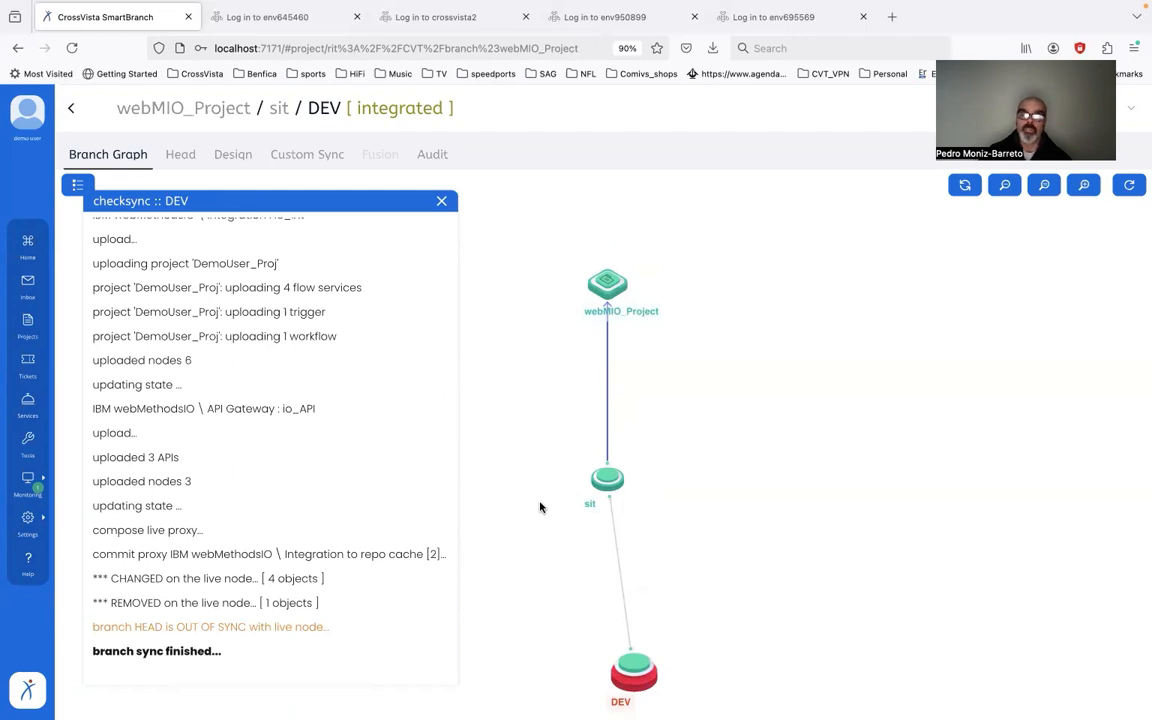
{"action": "left_click", "coordinate": [441, 200]}
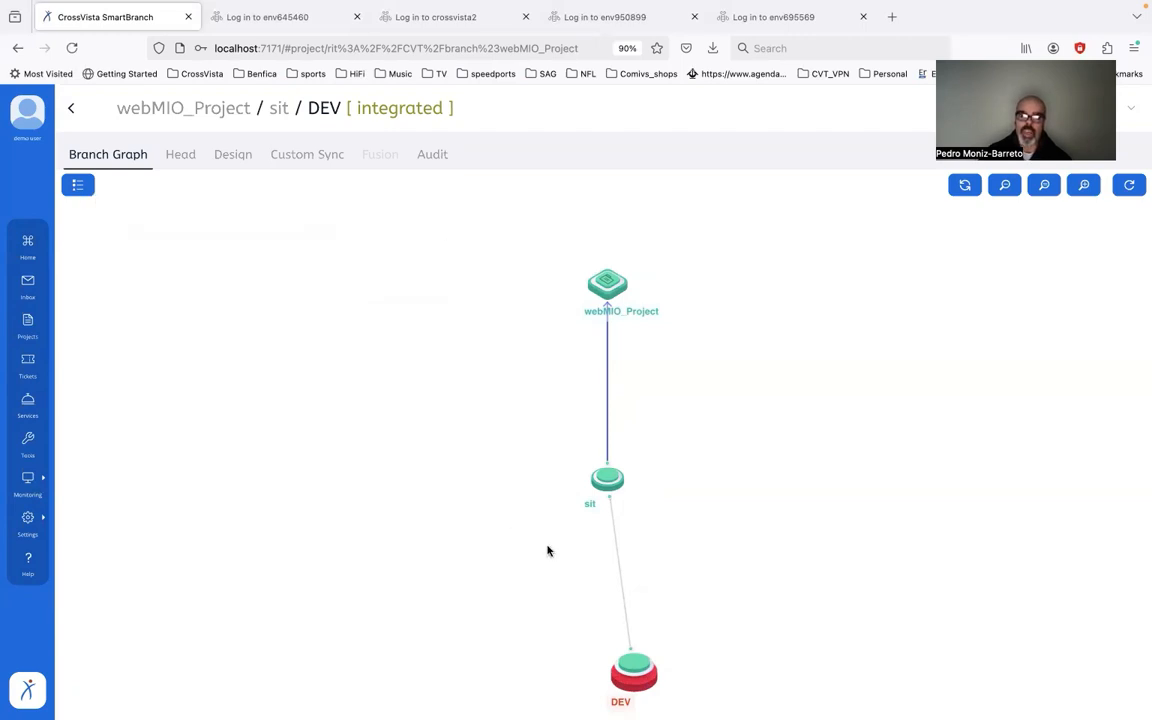
Step: Compare DEV with live and inspect how DU_Parent differs from its live version
{"action": "left_click", "coordinate": [630, 676]}
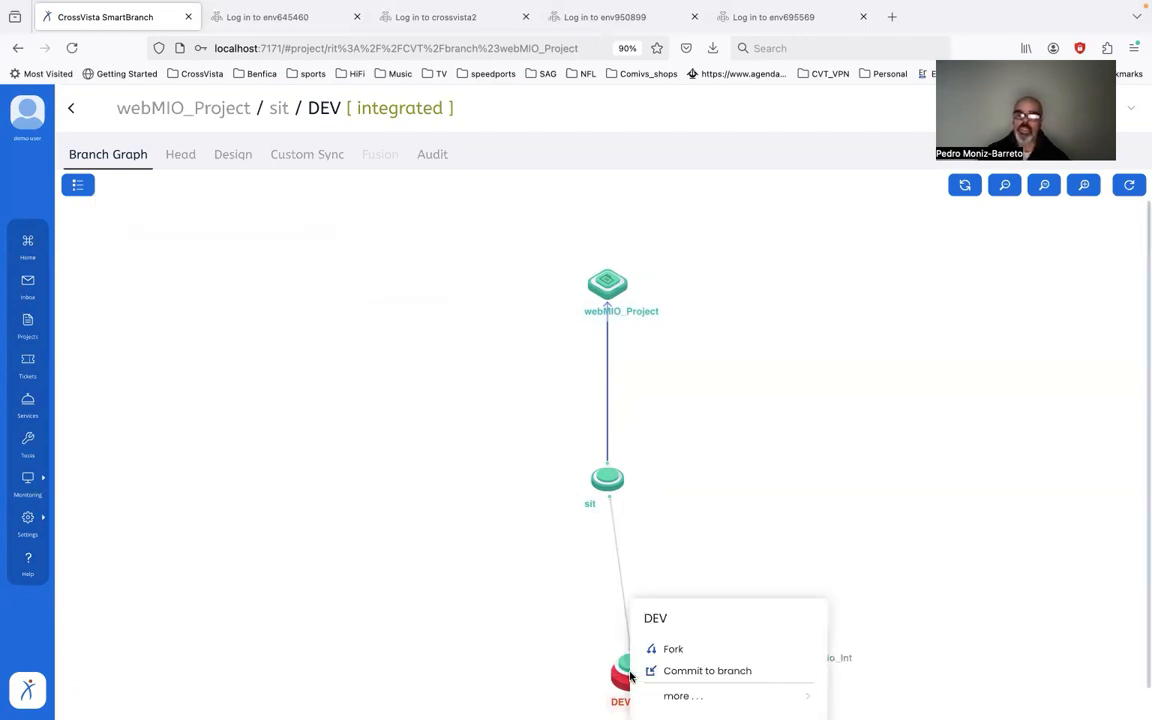
{"action": "left_click", "coordinate": [675, 672]}
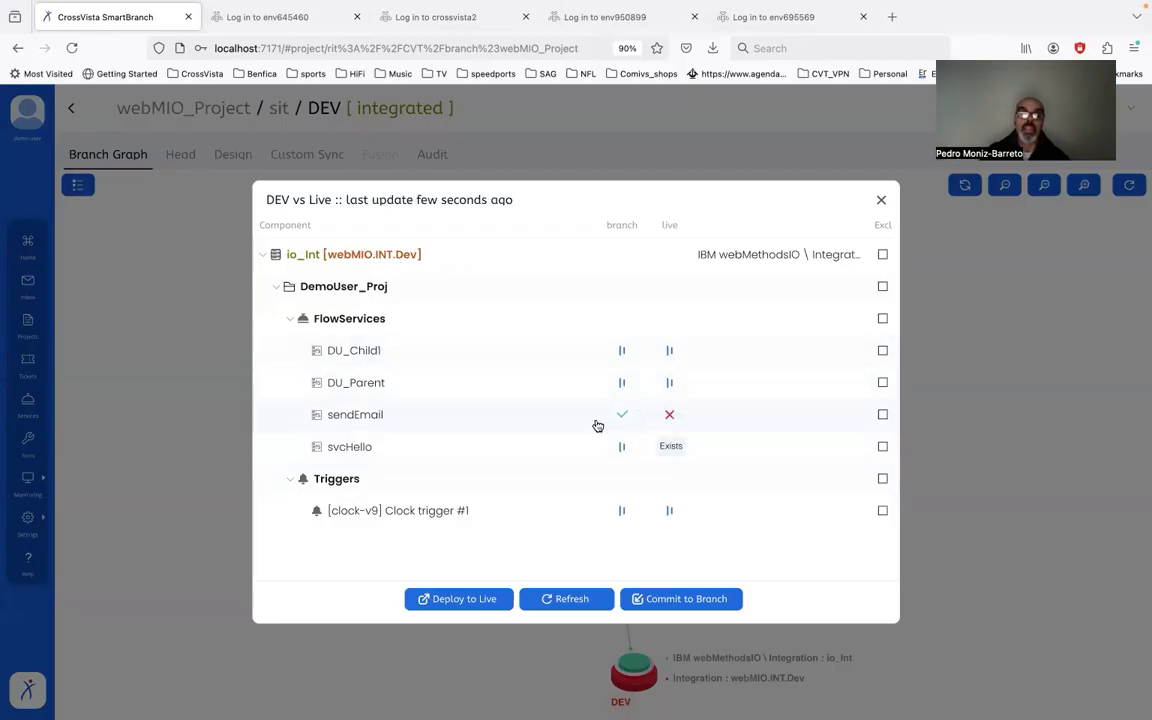
{"action": "left_click", "coordinate": [668, 385]}
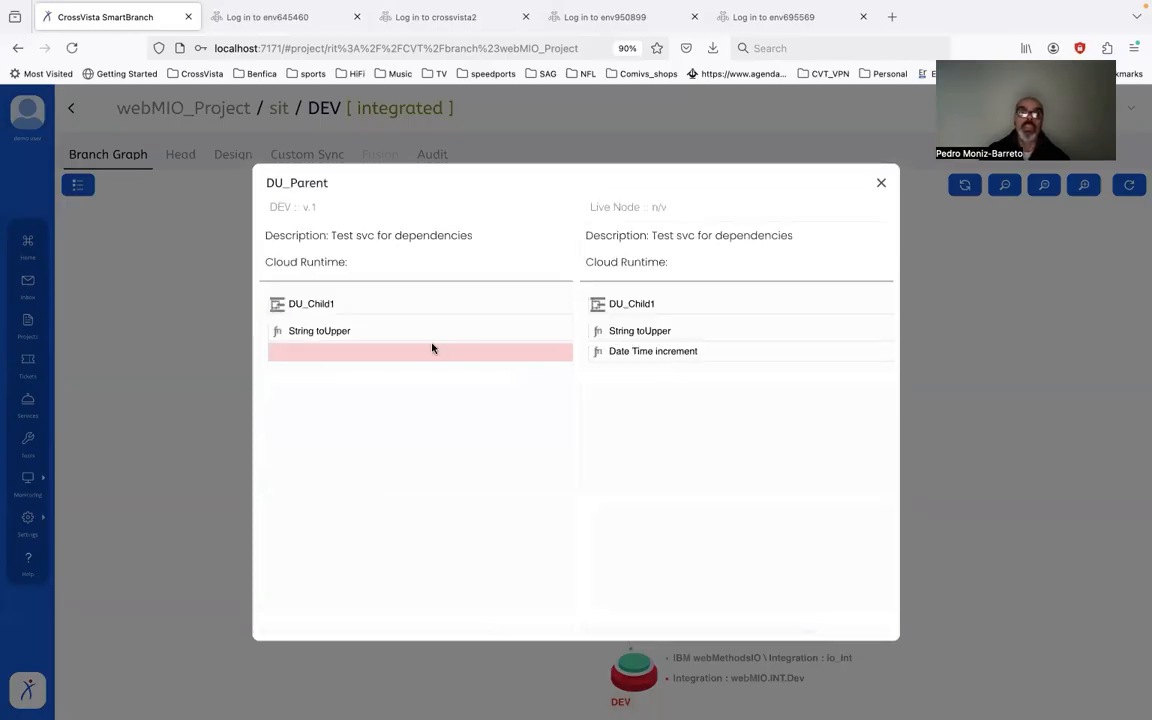
{"action": "left_click", "coordinate": [880, 183]}
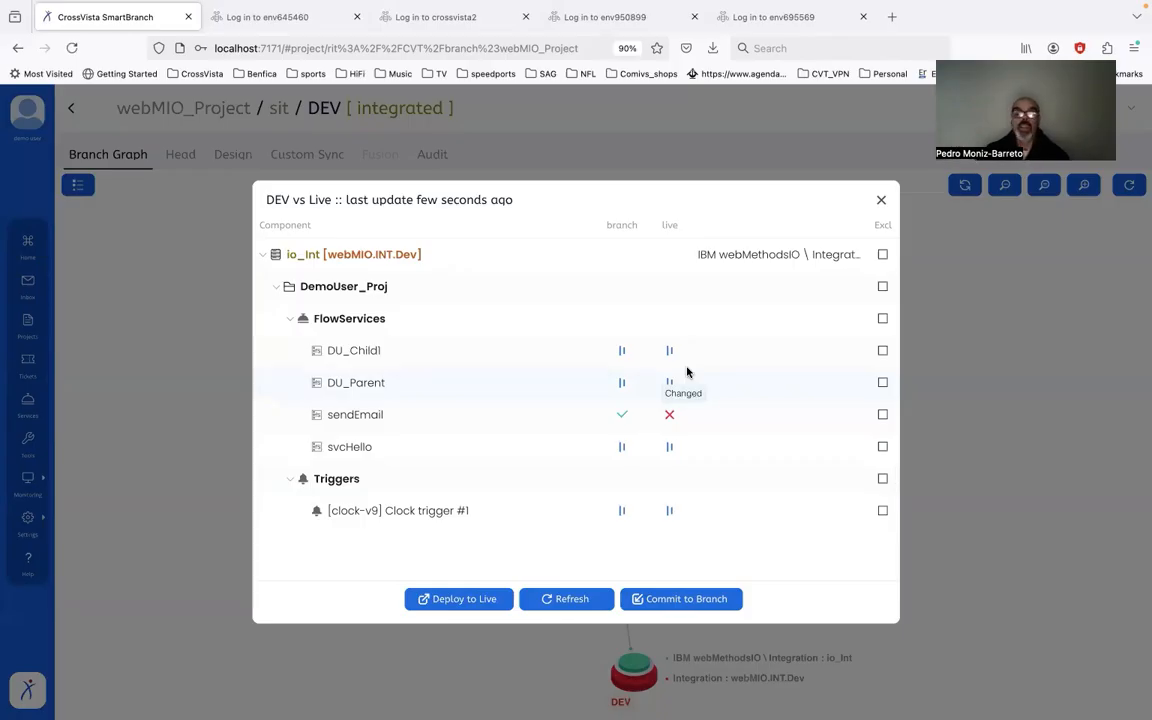
{"action": "left_click", "coordinate": [687, 599]}
{"action": "left_click", "coordinate": [340, 238]}
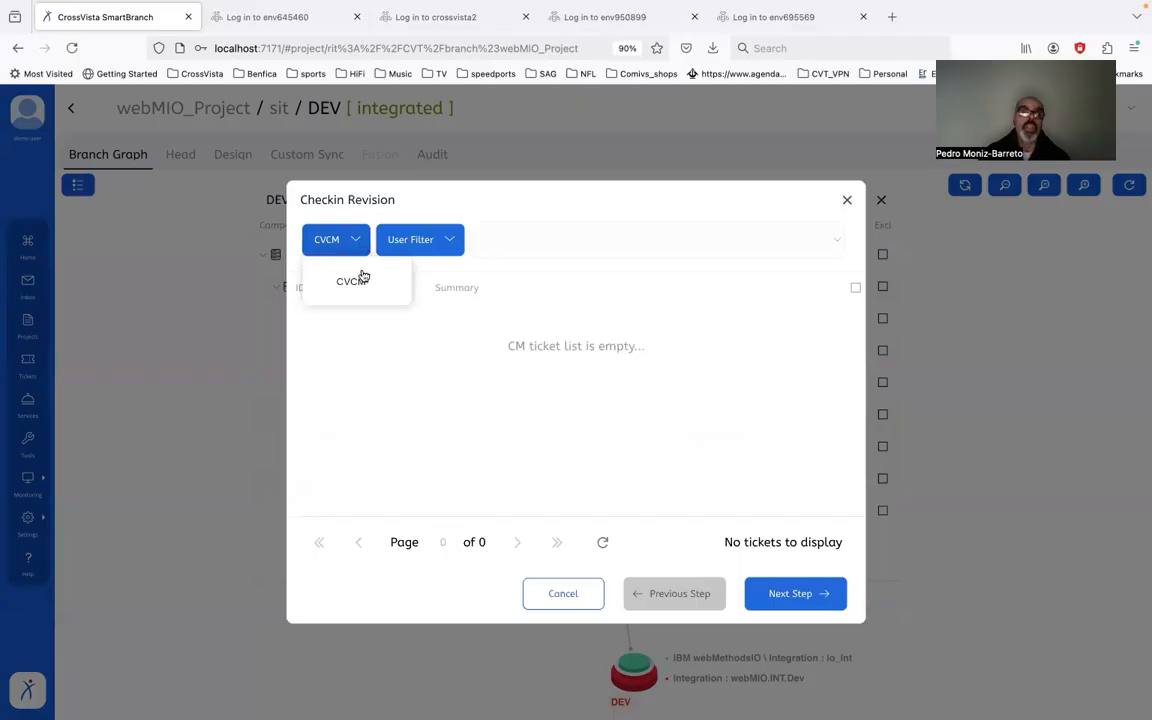
{"action": "left_click", "coordinate": [360, 278]}
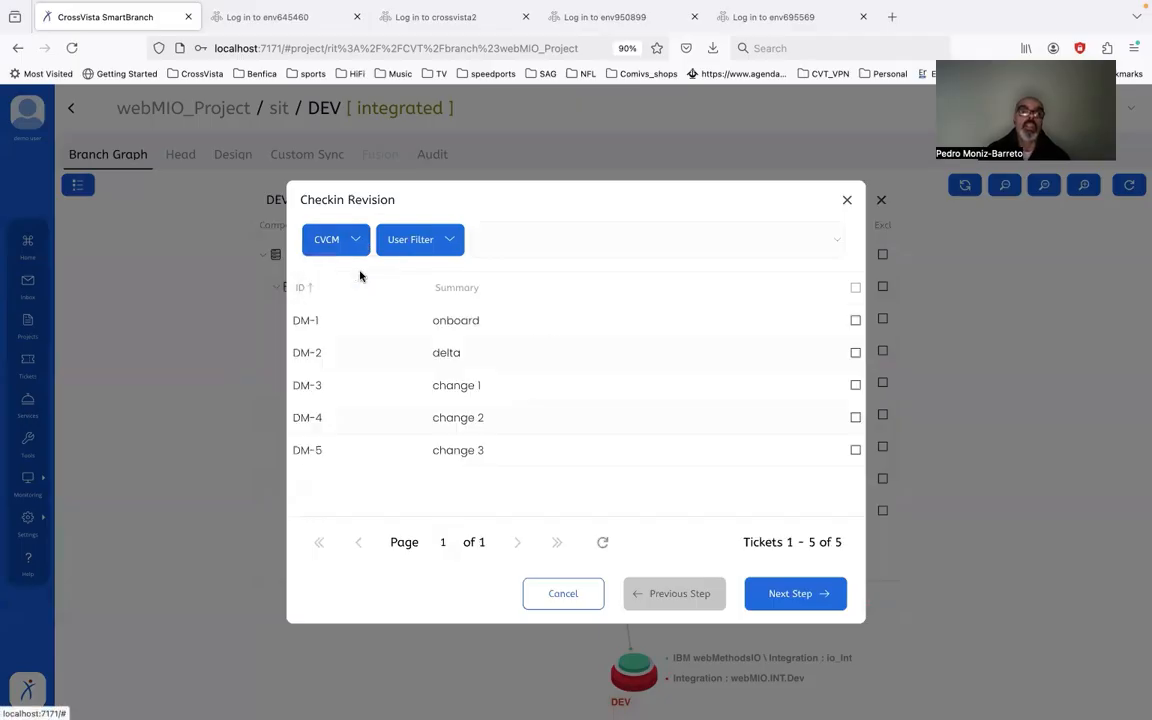
{"action": "left_click", "coordinate": [572, 392]}
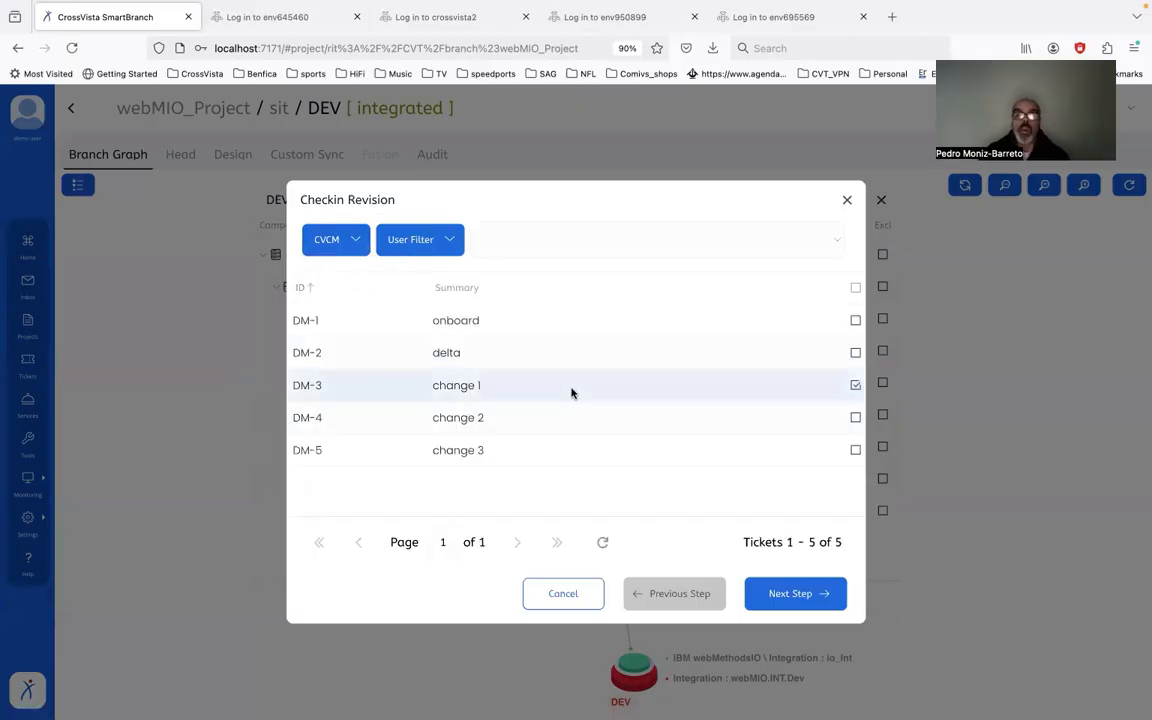
{"action": "left_click", "coordinate": [808, 597]}
{"action": "left_click", "coordinate": [796, 594]}
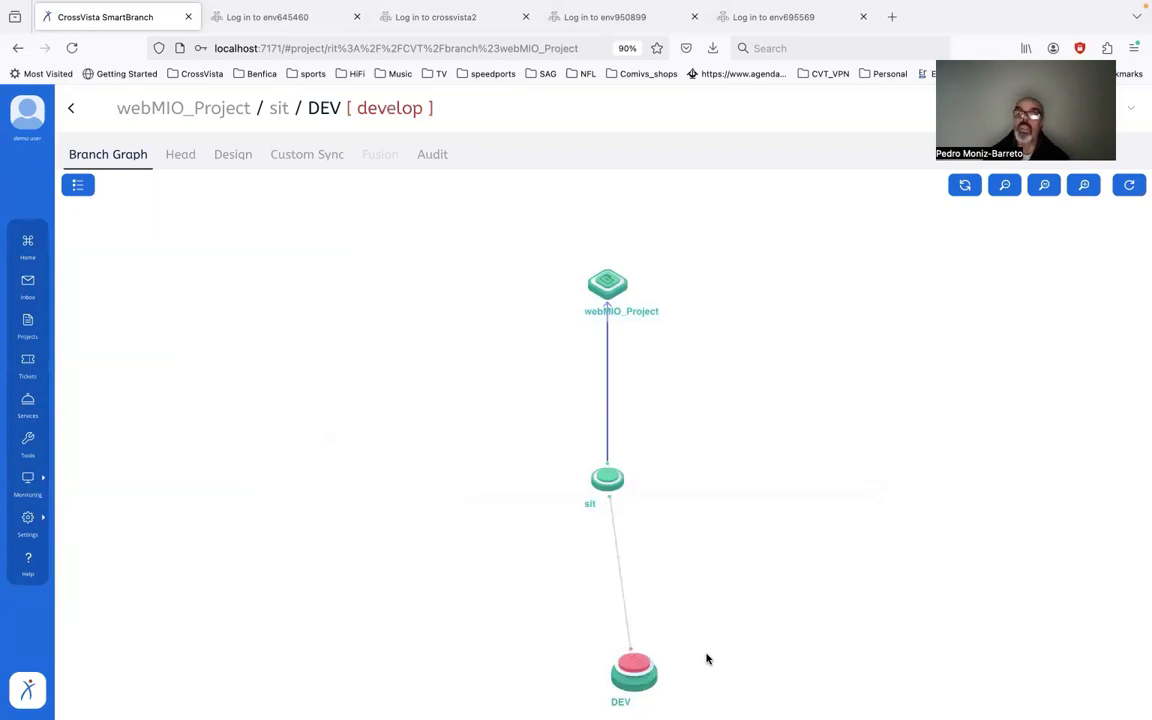
Step: Mark DEV as integrated, review the DM-3 artifacts list, then open and dismiss sit's menu
{"action": "left_click", "coordinate": [638, 674]}
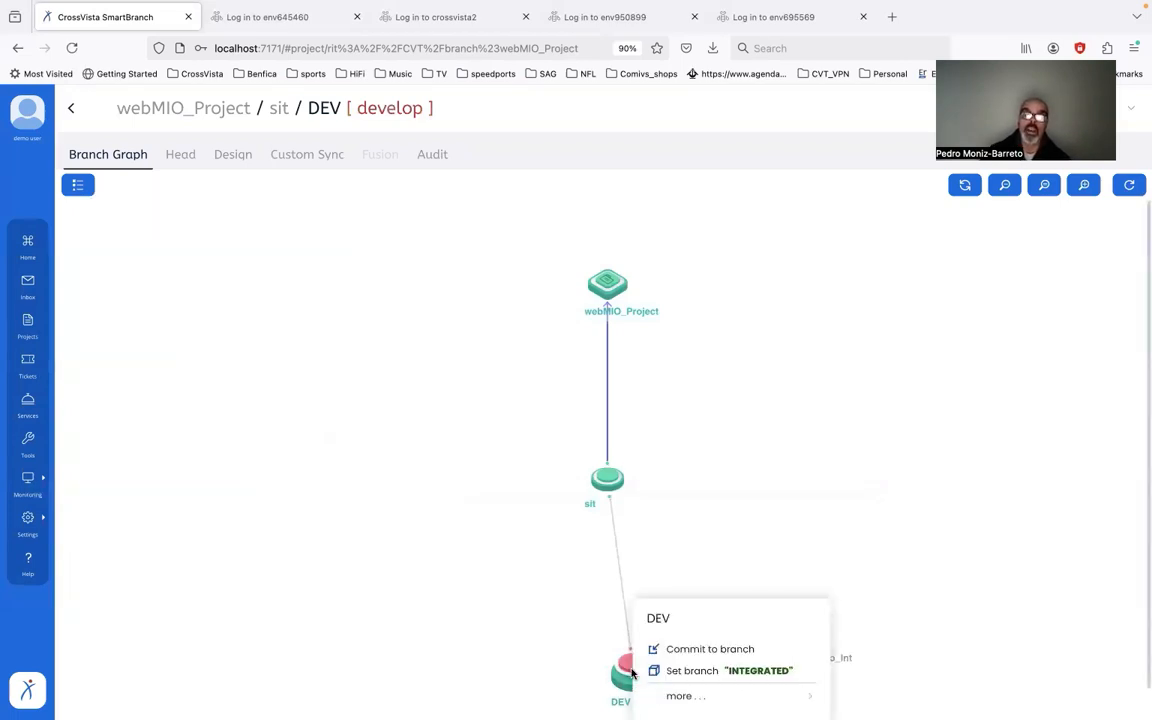
{"action": "left_click", "coordinate": [688, 672]}
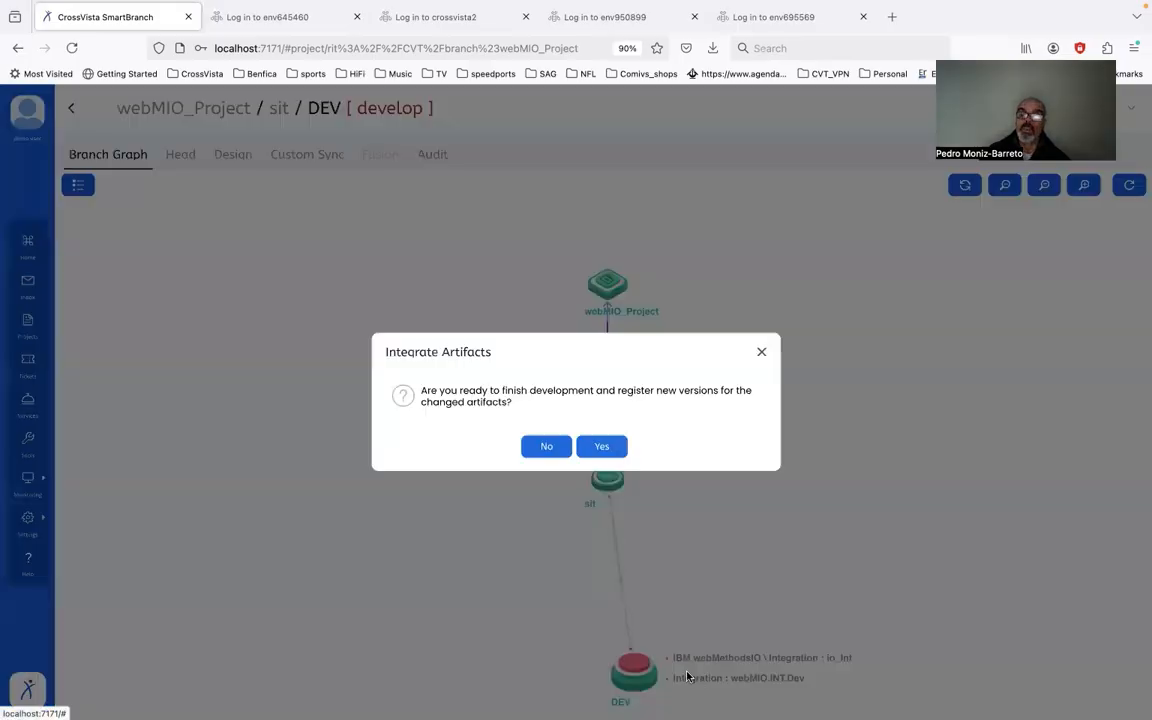
{"action": "left_click", "coordinate": [598, 447]}
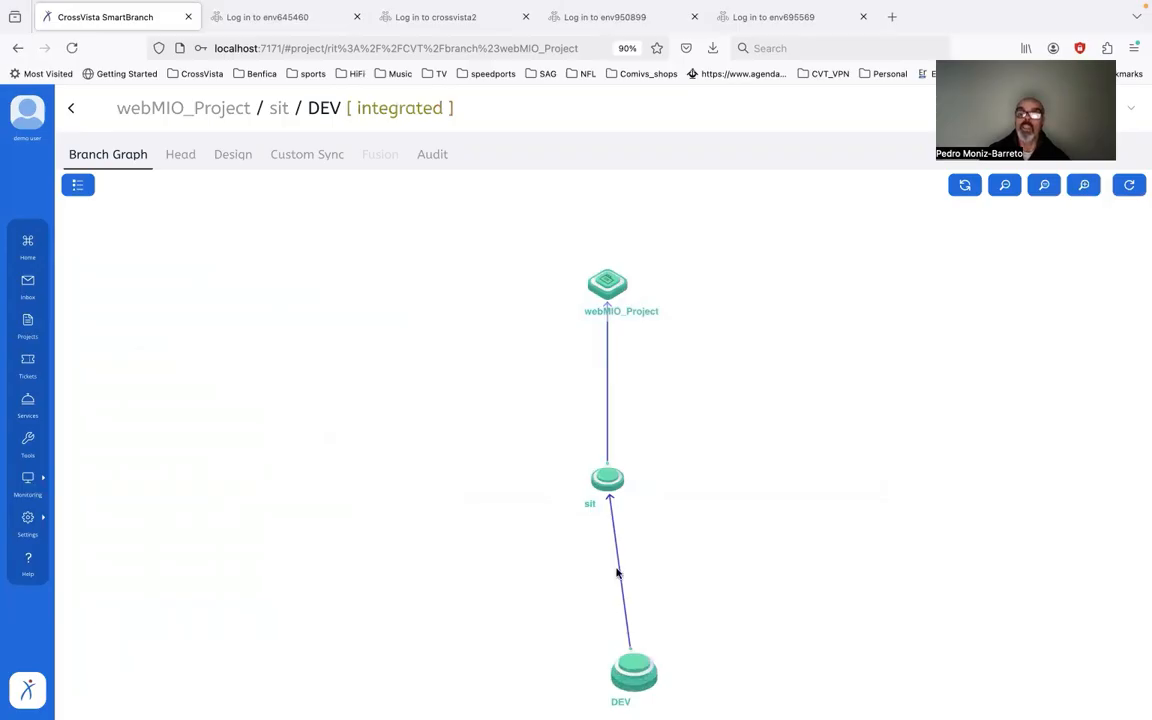
{"action": "left_click", "coordinate": [618, 572]}
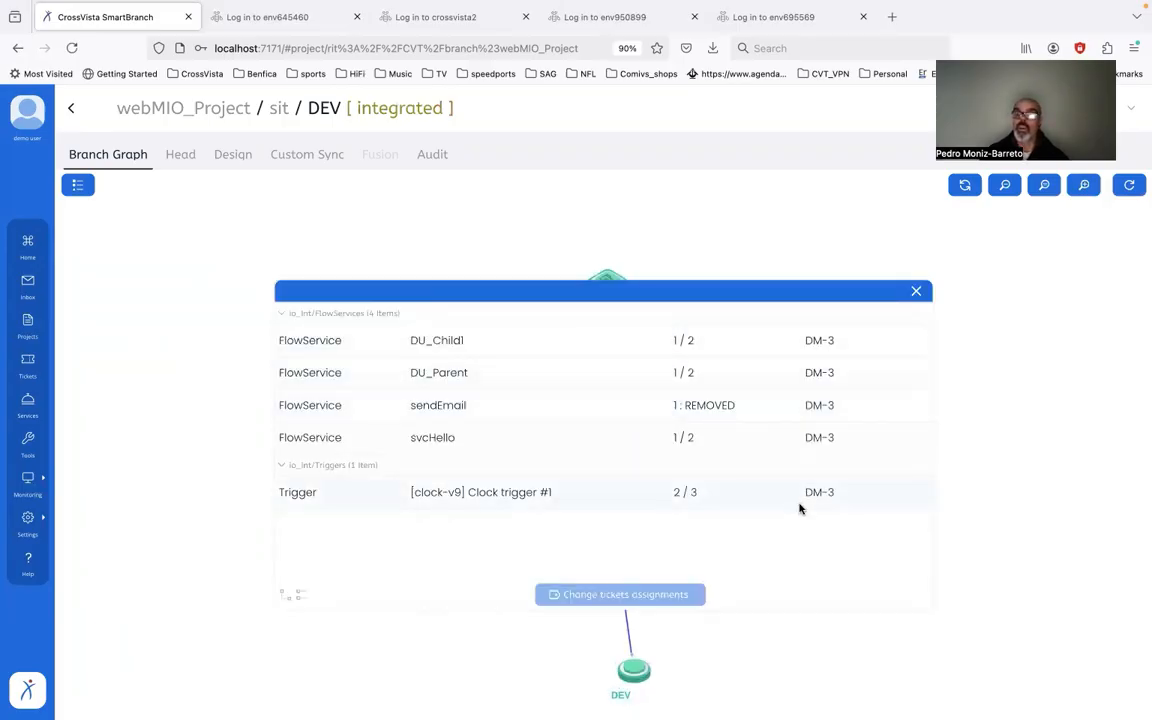
{"action": "left_click", "coordinate": [915, 293]}
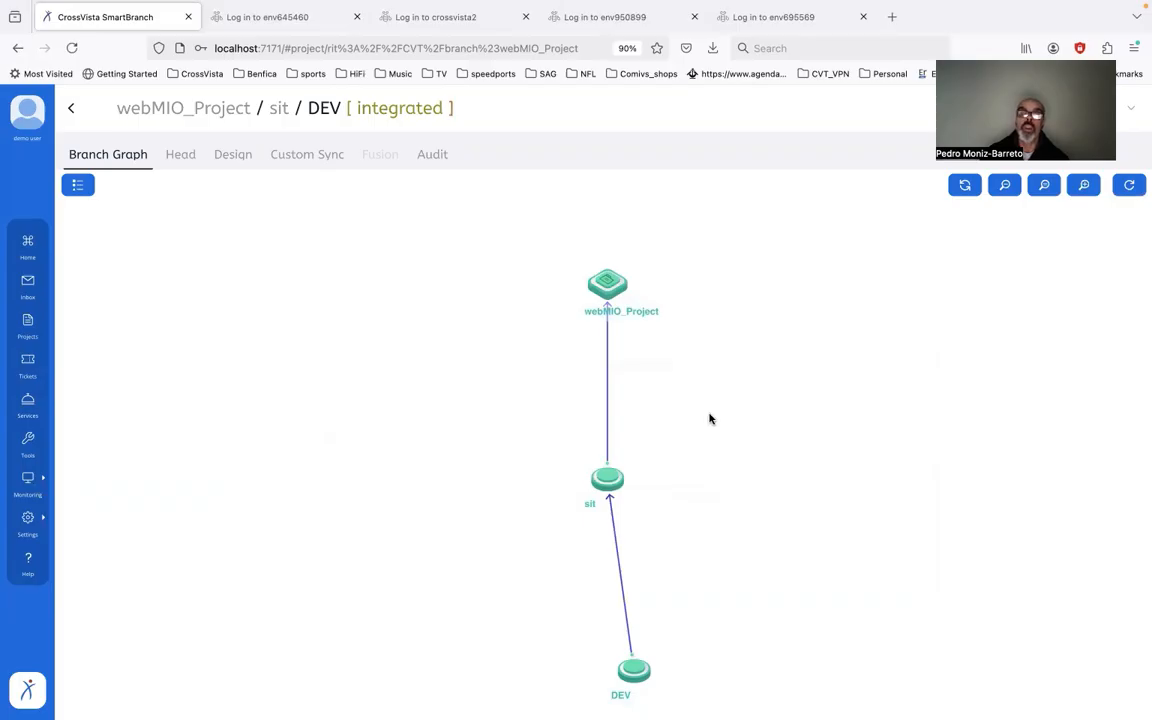
{"action": "left_click", "coordinate": [611, 479]}
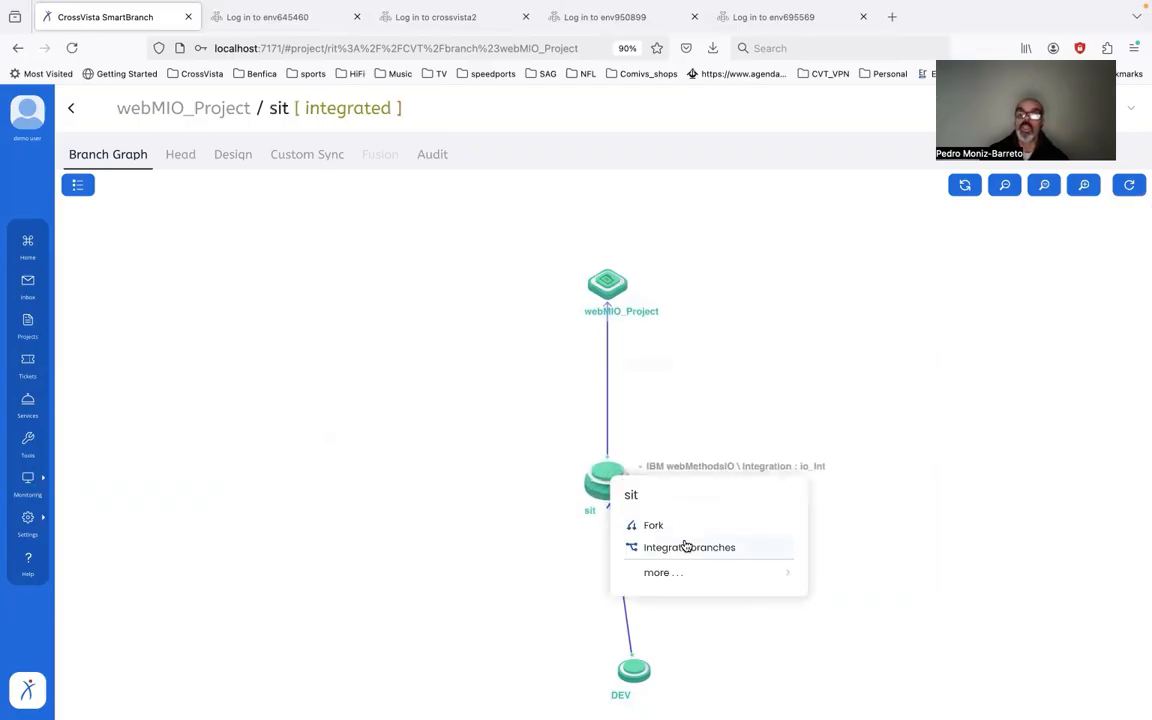
{"action": "left_click", "coordinate": [458, 553]}
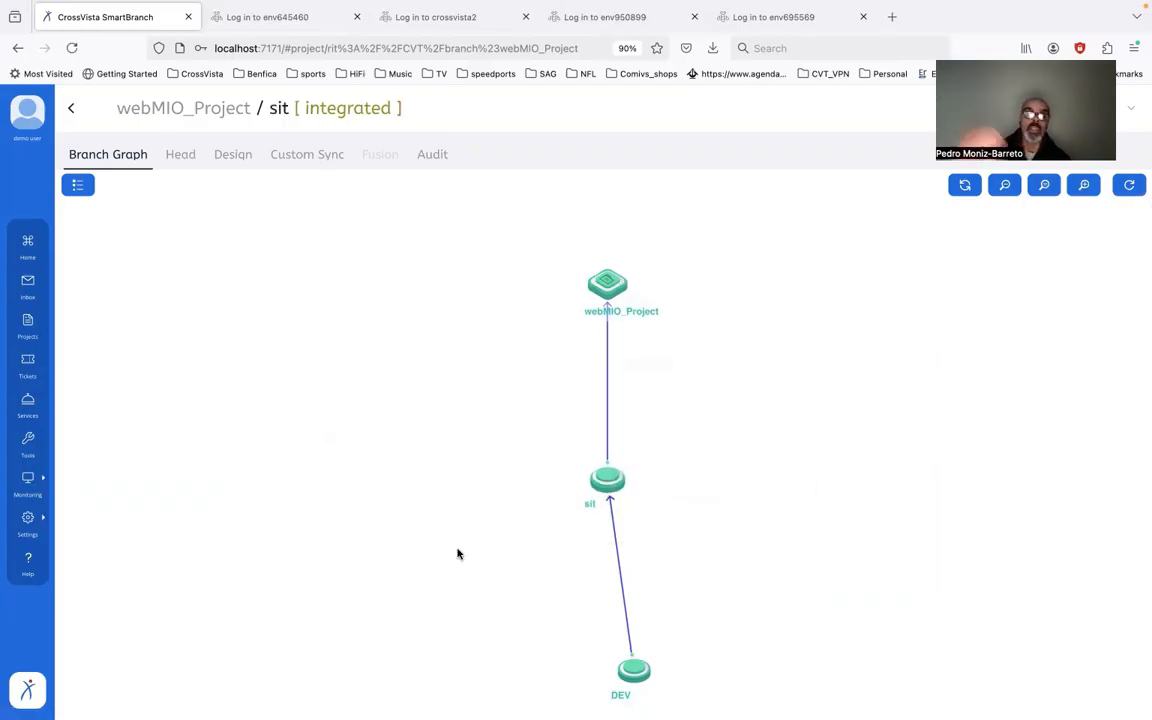